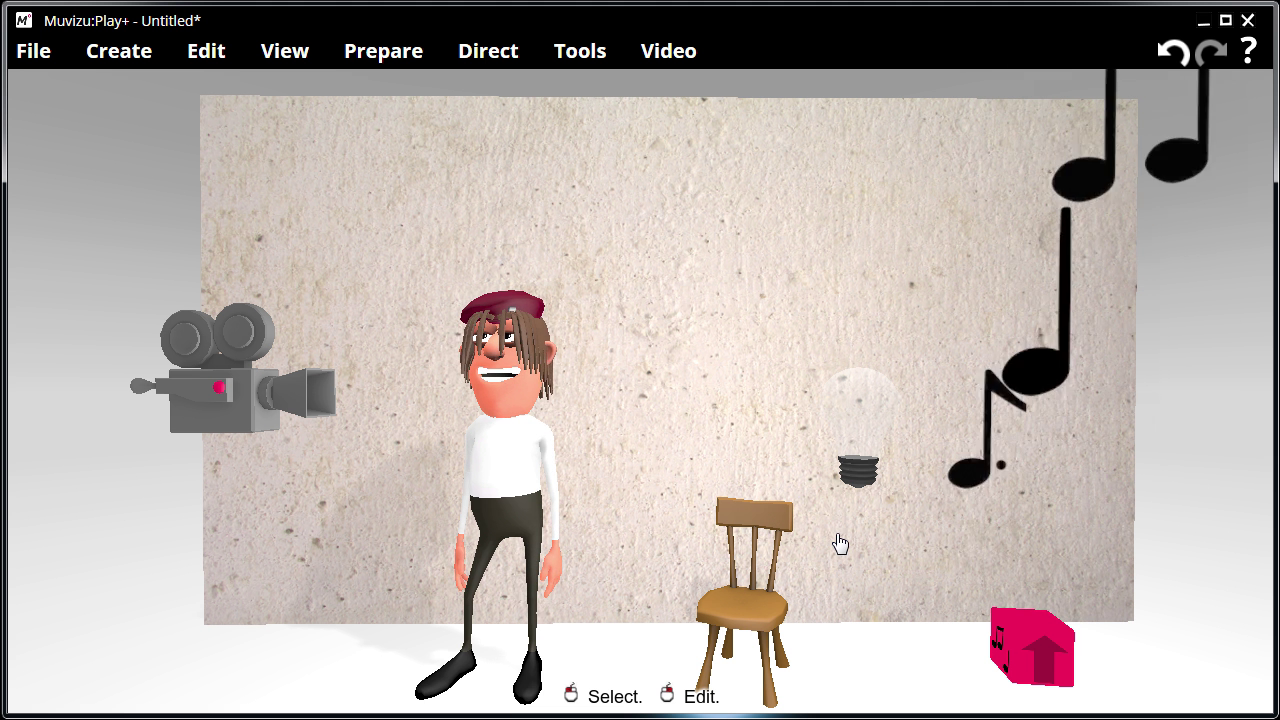
- Open the wooden chair's properties and examine its composite rendering layer setting, with the character Jamie's properties also open
right_click(752, 522)
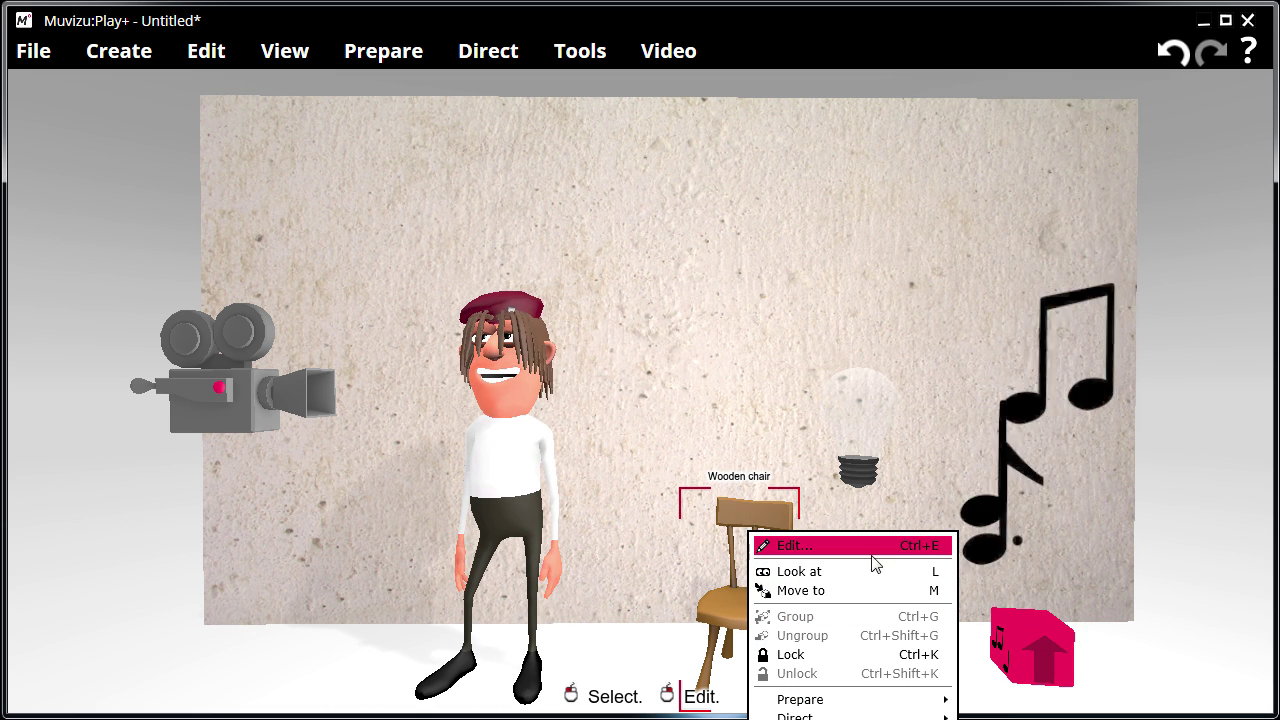
click(821, 548)
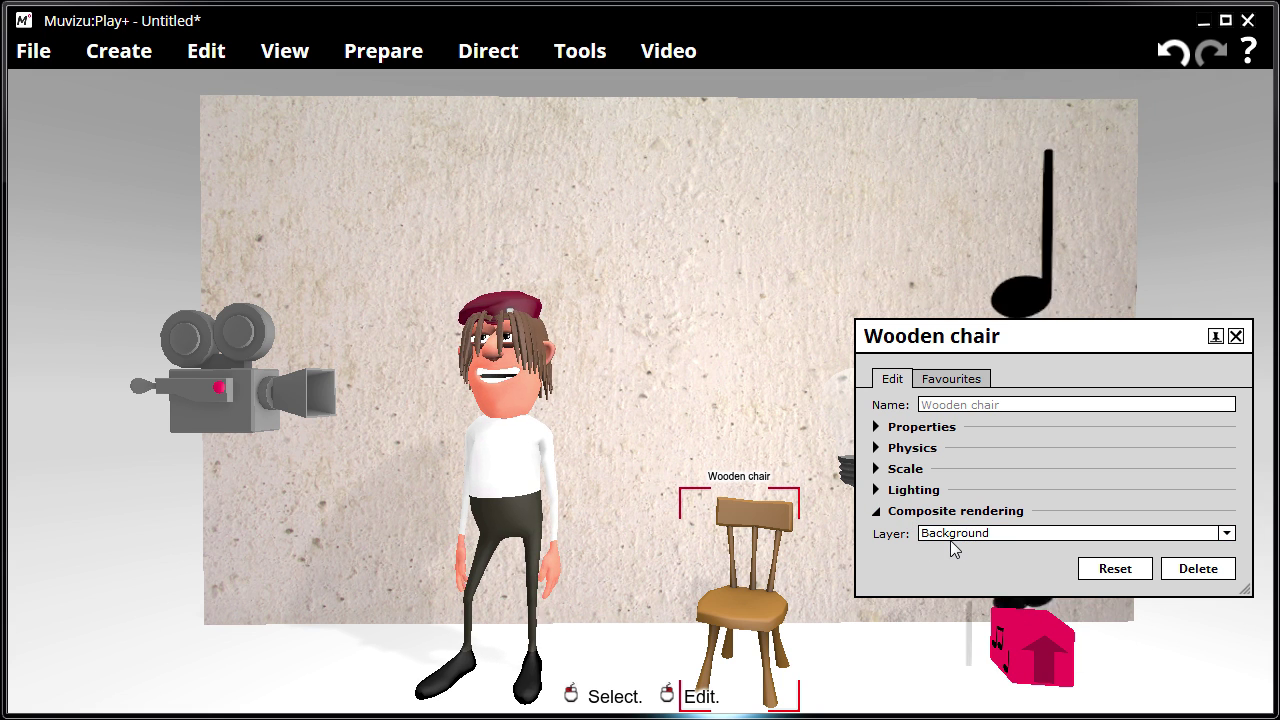
double_click(537, 485)
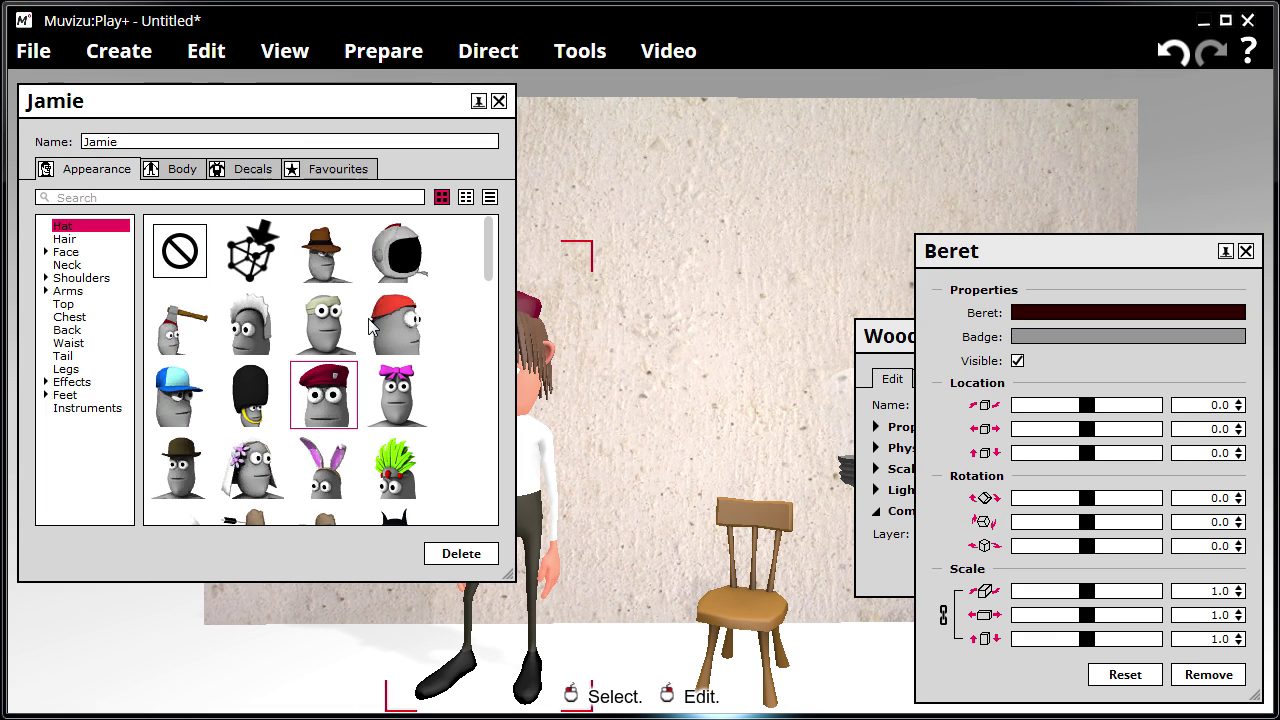
click(885, 553)
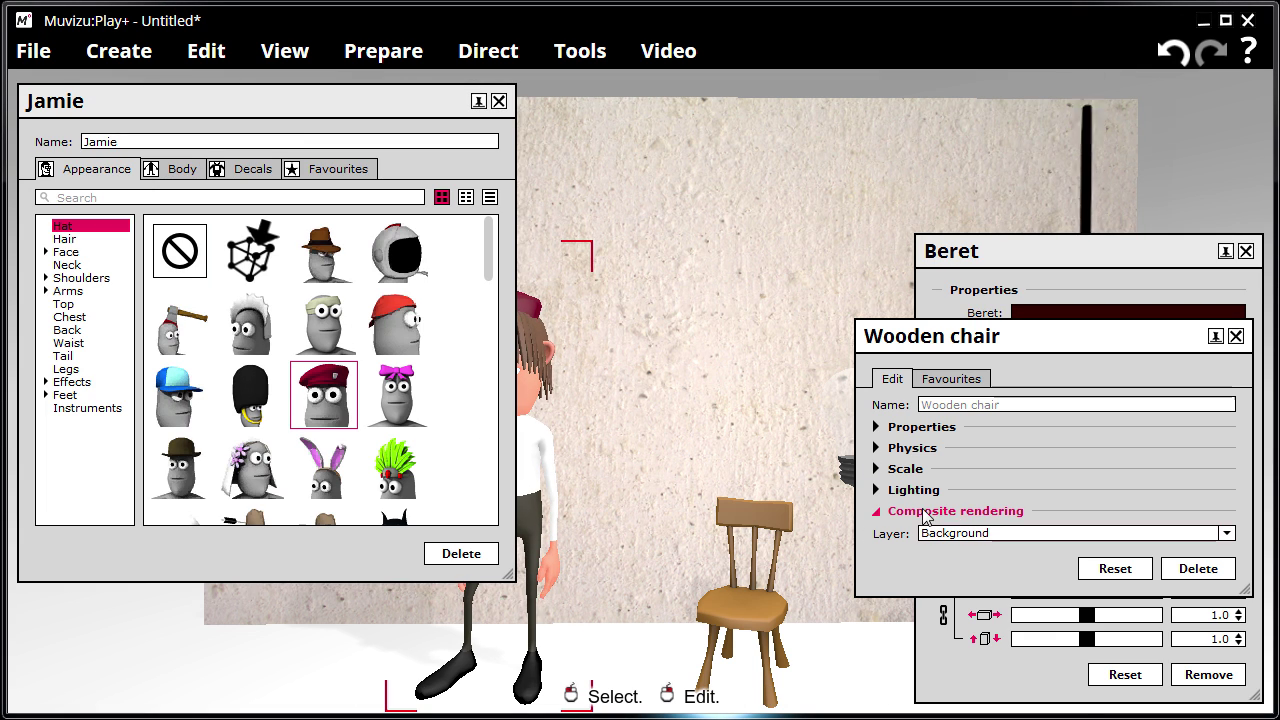
- Assign the character Jamie to Layer 3 in the composite rendering settings and close the property windows
click(157, 170)
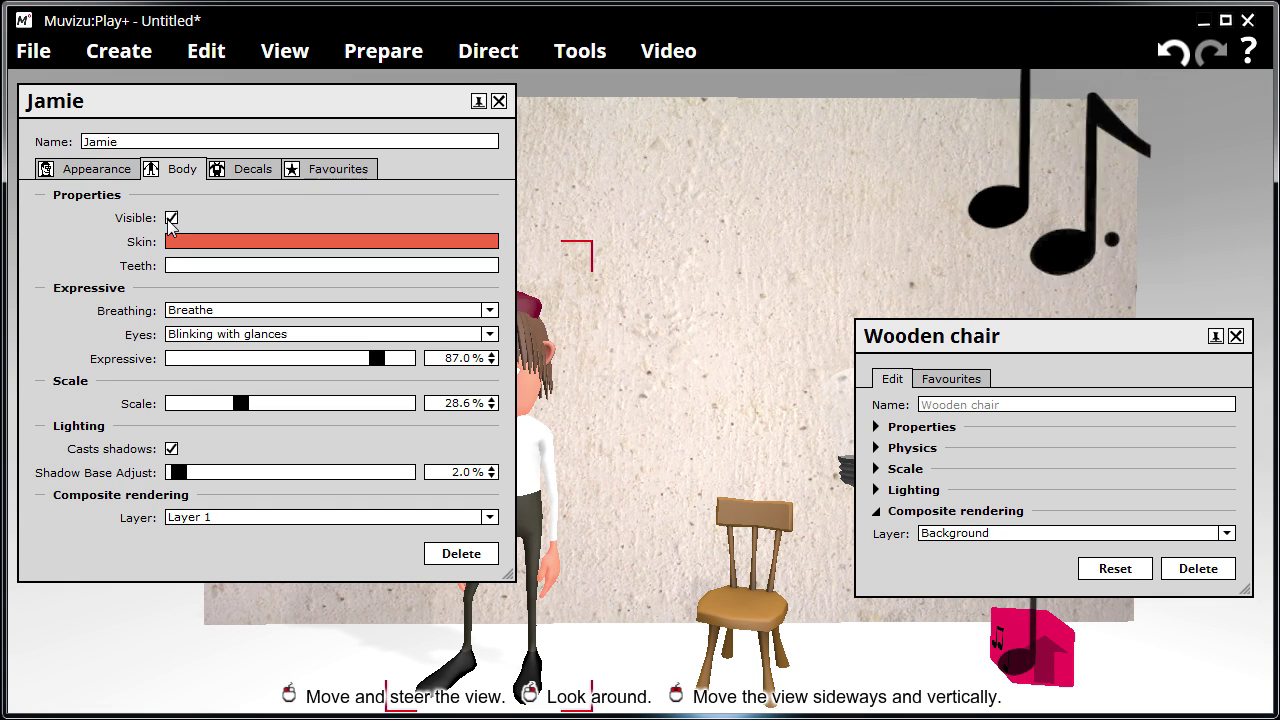
click(196, 517)
click(214, 584)
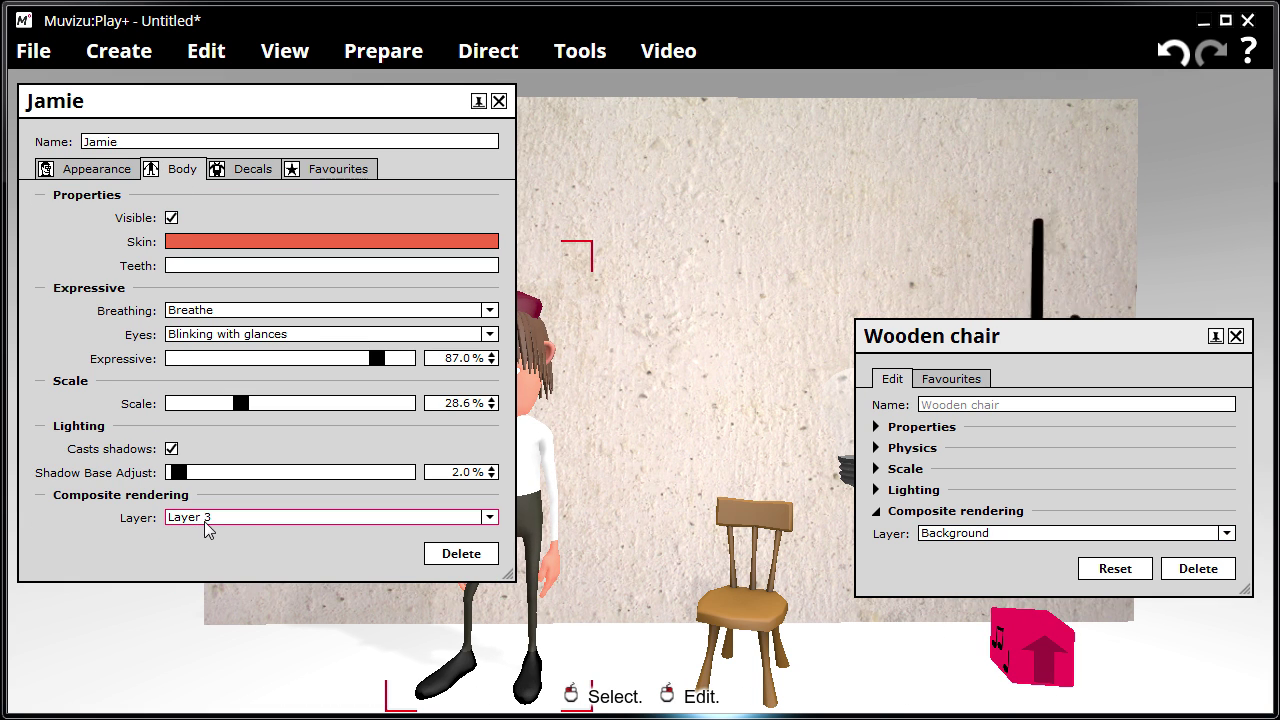
click(629, 437)
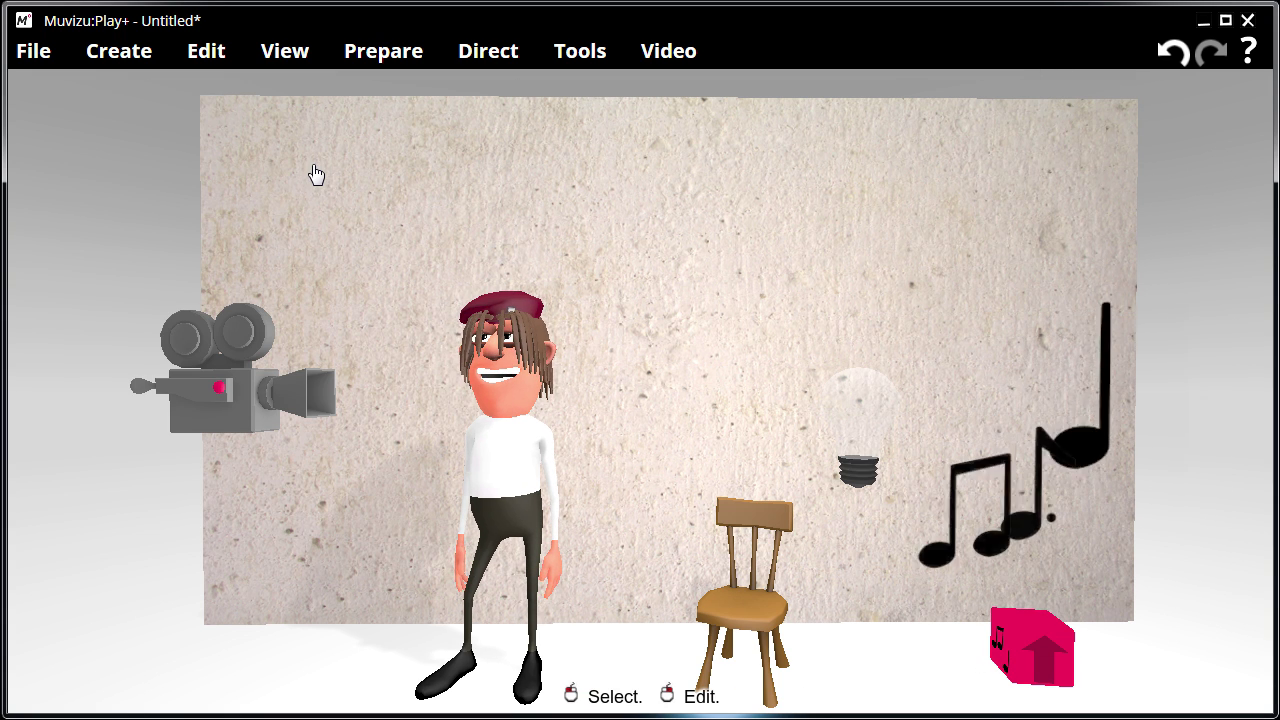
- Show the Layers window and shift it slightly within the scene view
click(280, 55)
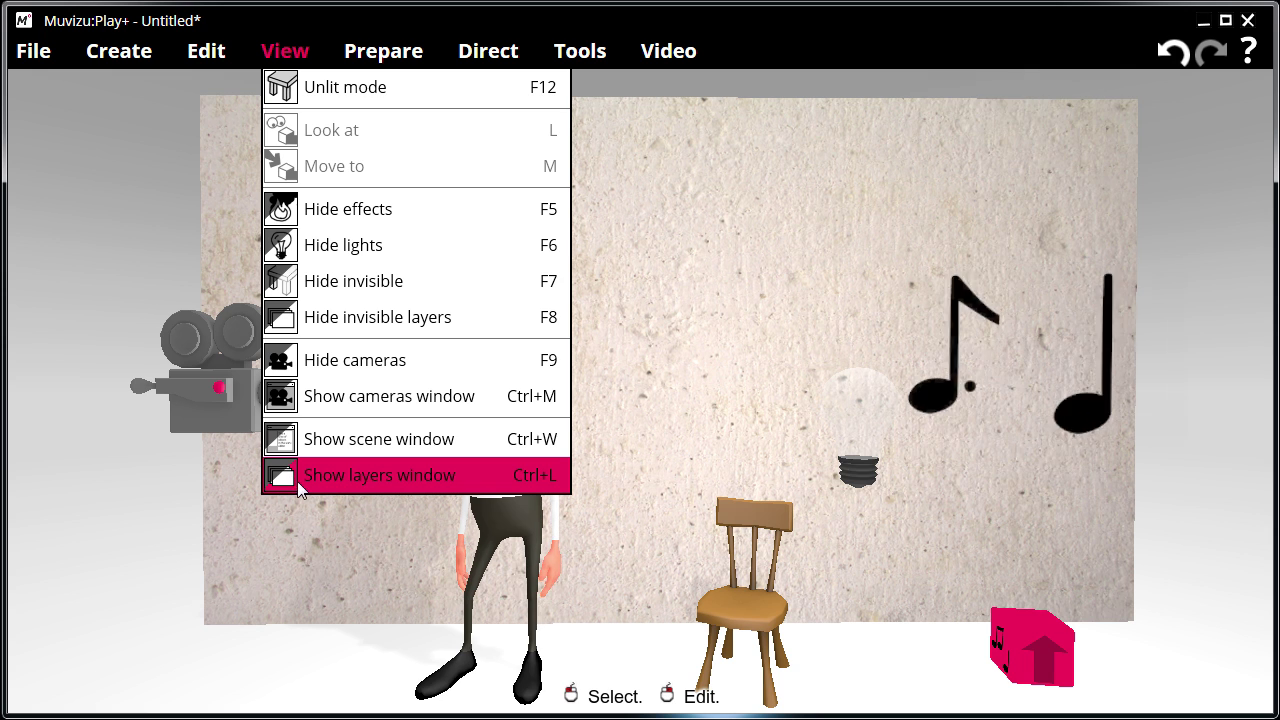
click(370, 478)
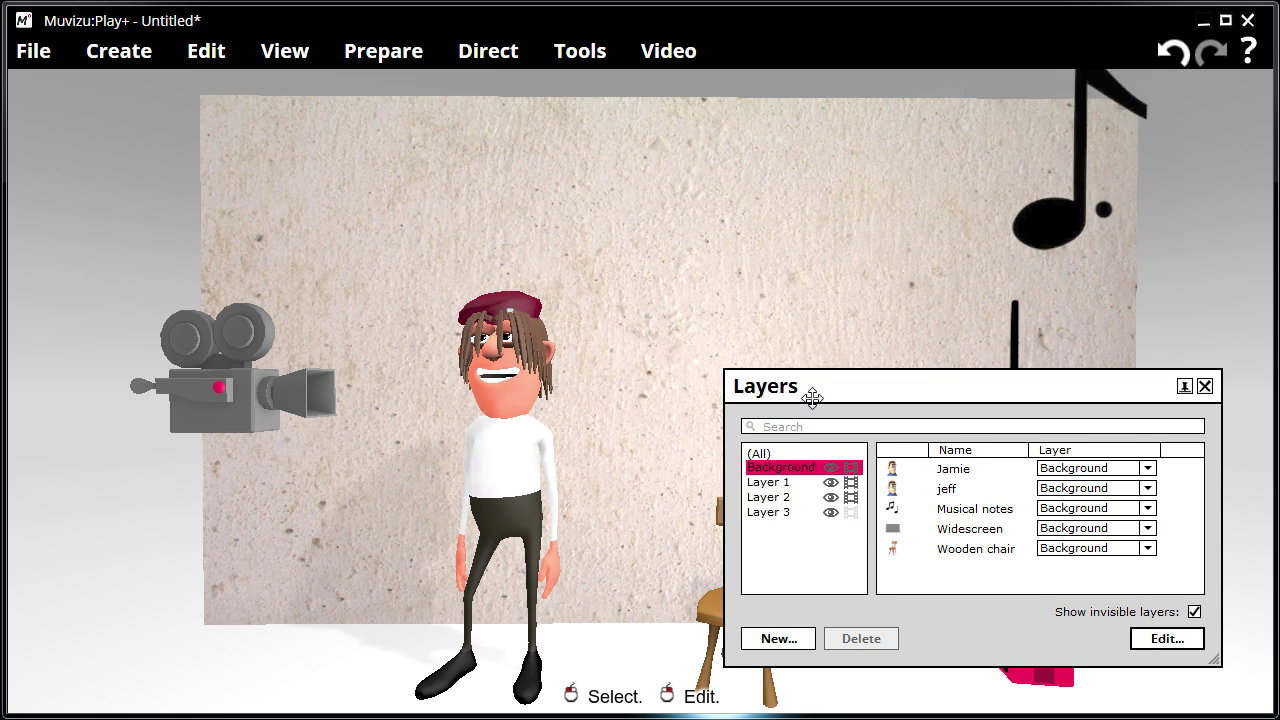
drag(813, 397, 804, 383)
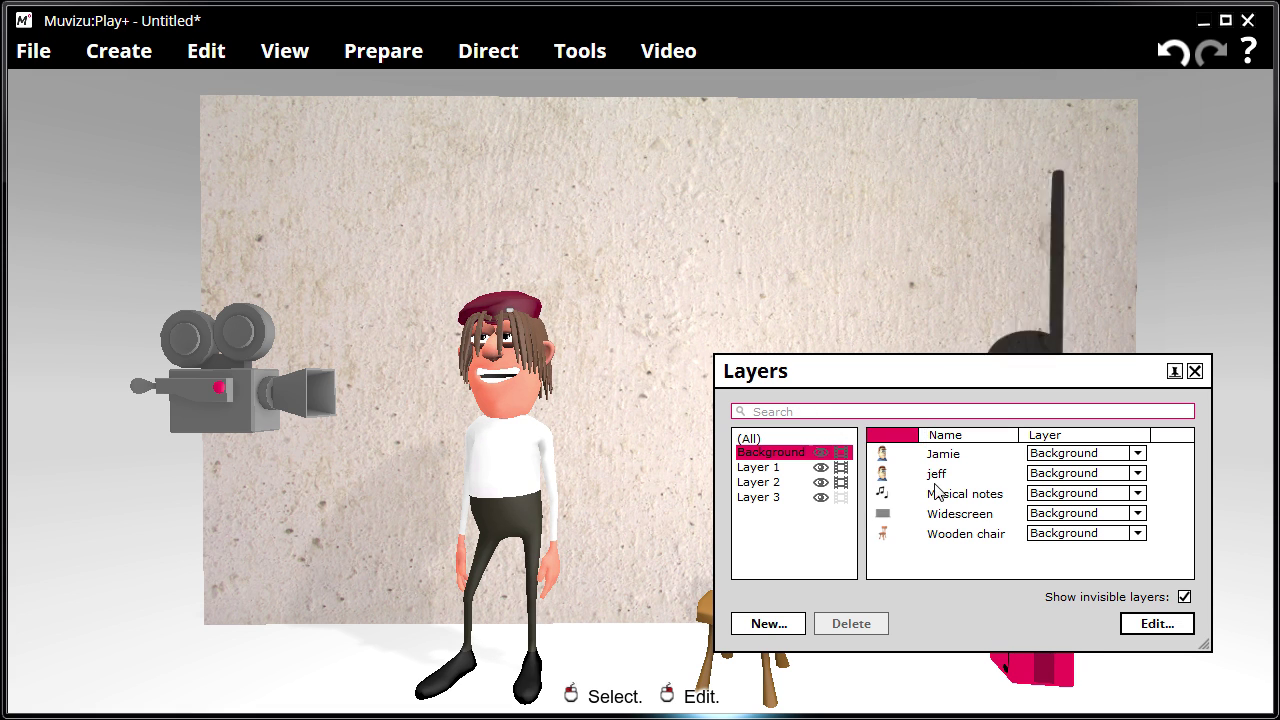
- Filter the layer objects by "jeff", check Layer 1 and Background with the filter on, and clear the filter
text(jeff)
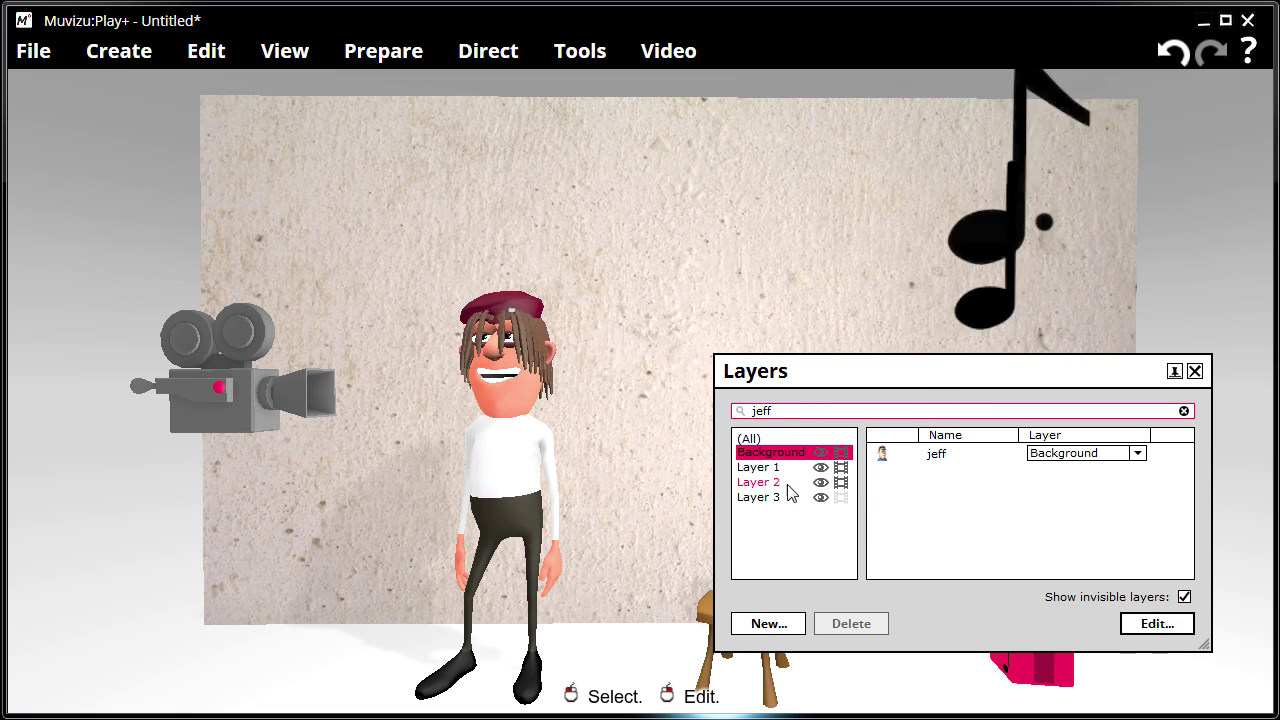
click(780, 468)
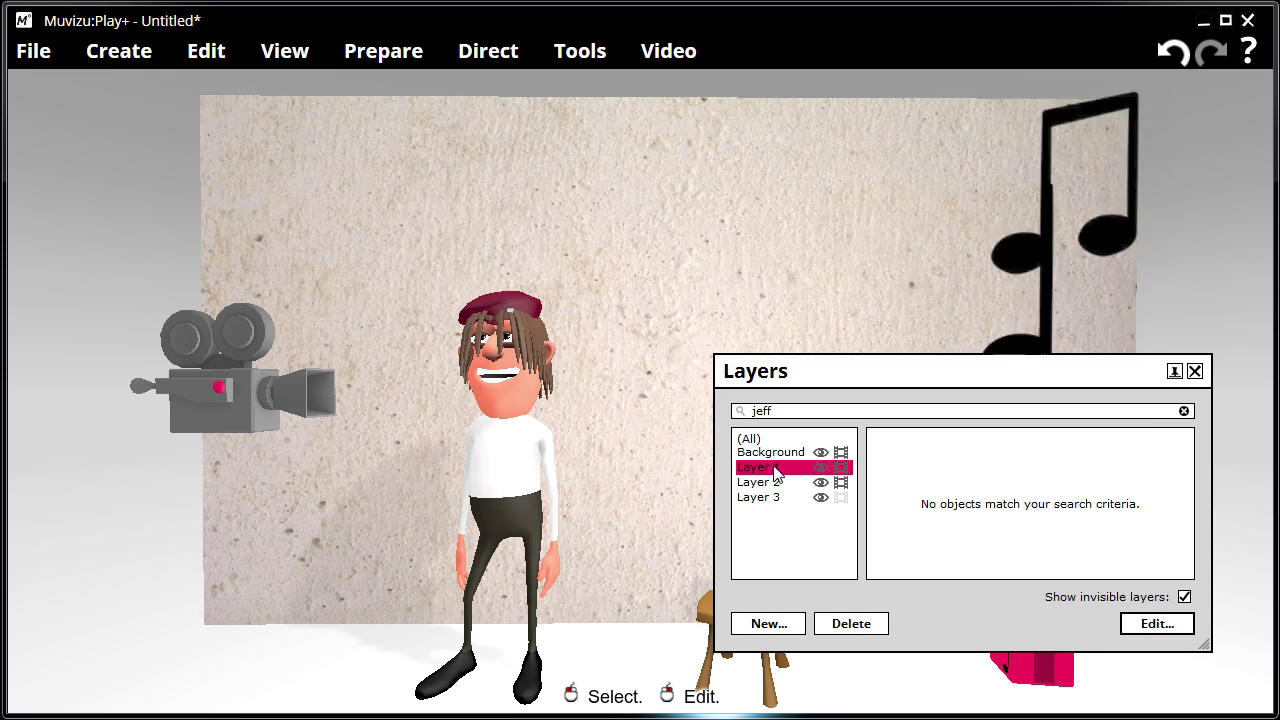
click(778, 456)
key(BackSpace)
key(BackSpace)
key(BackSpace)
key(BackSpace)
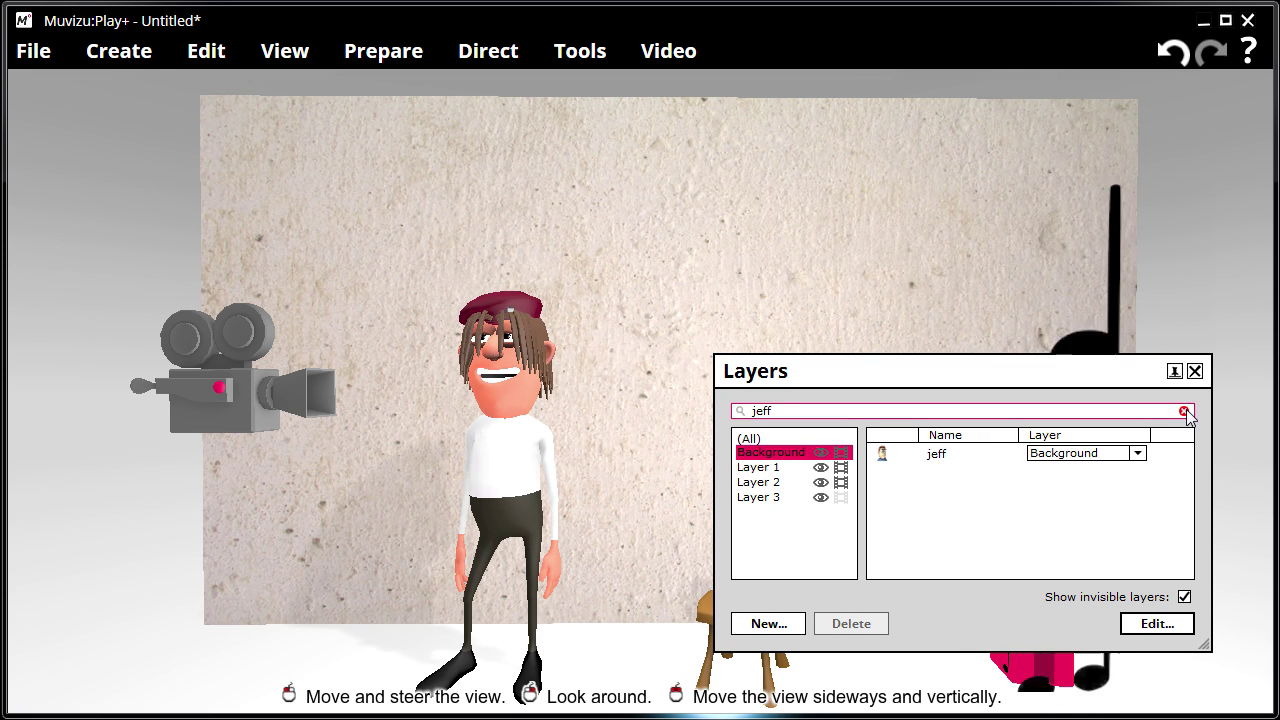
- Assign Jamie to Layer 1 and the Musical notes effect to Layer 2
click(1080, 453)
click(1058, 503)
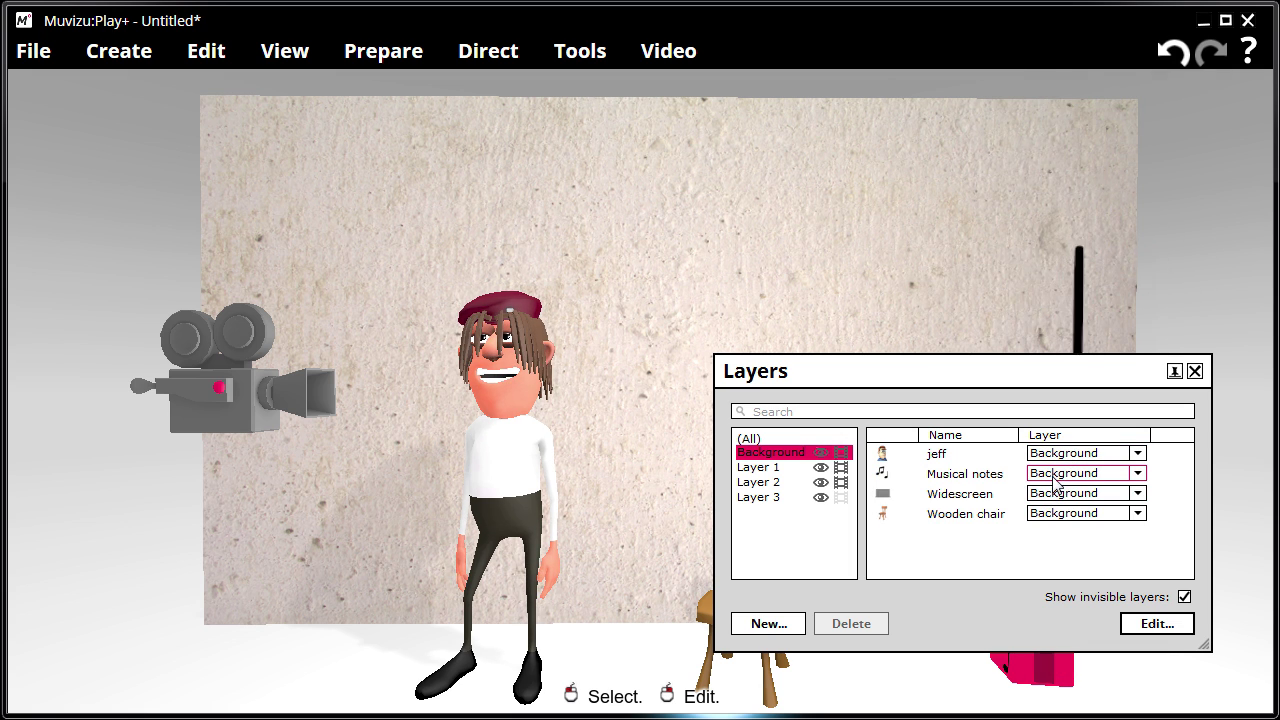
click(1057, 483)
click(1061, 528)
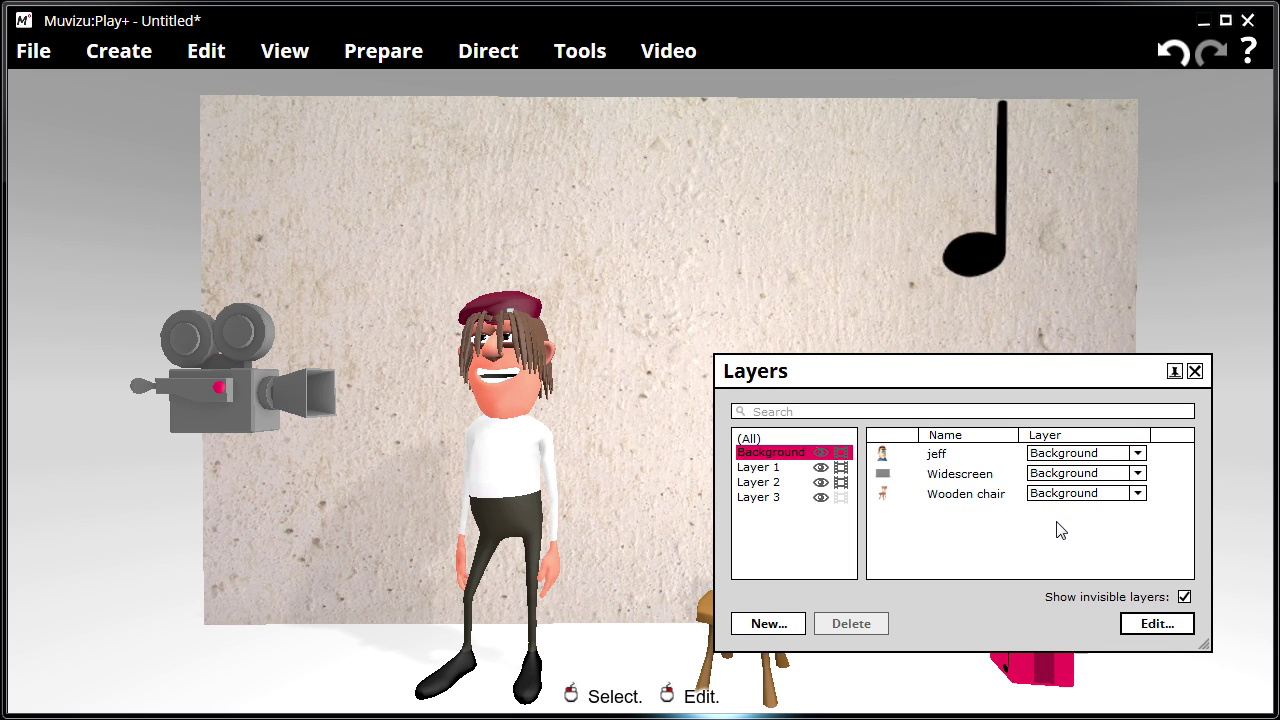
- Check which objects belong to Layer 2, Layer 3 and Layer 1
click(750, 482)
click(752, 497)
click(757, 482)
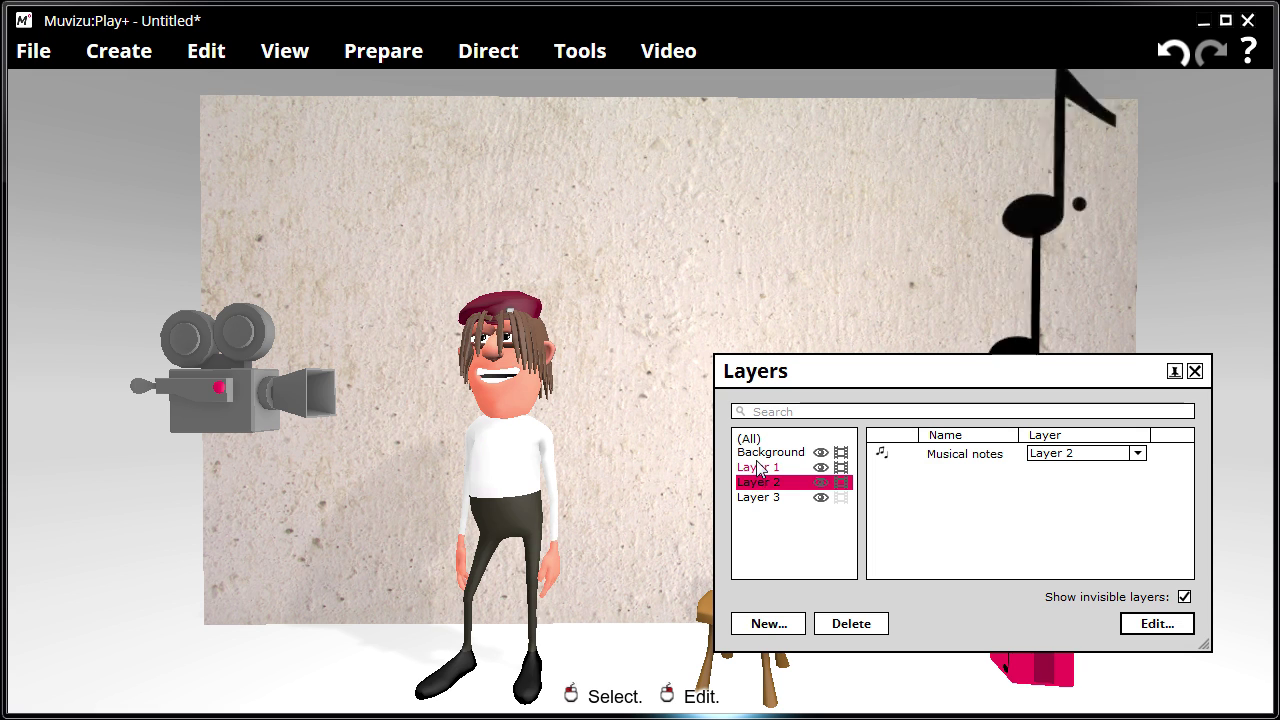
click(759, 467)
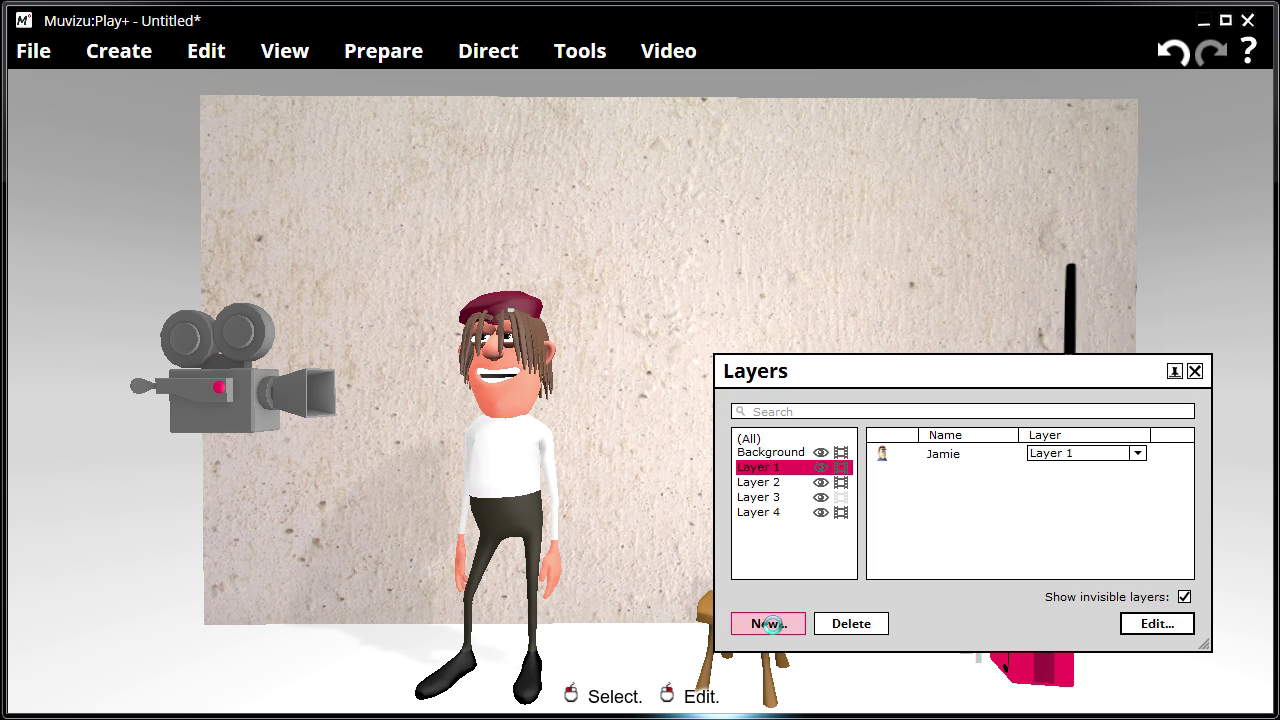
- Create a new layer and delete it again
click(779, 528)
click(840, 620)
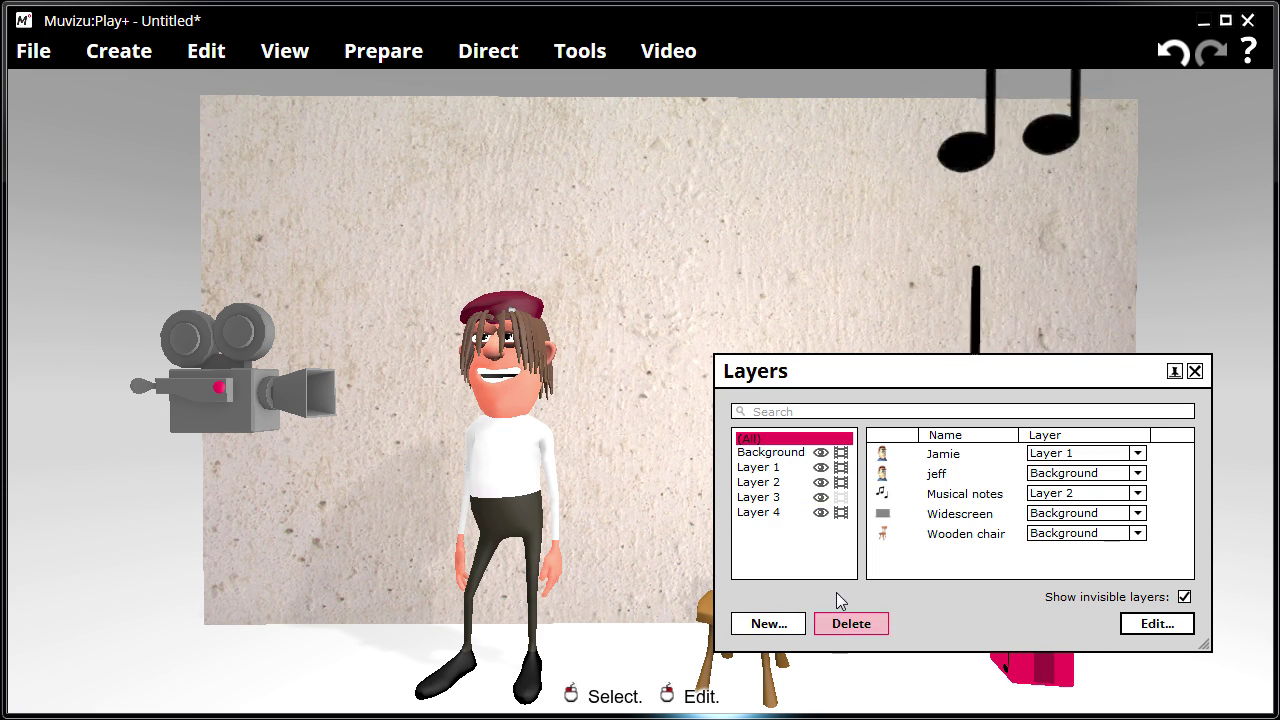
click(785, 513)
click(850, 623)
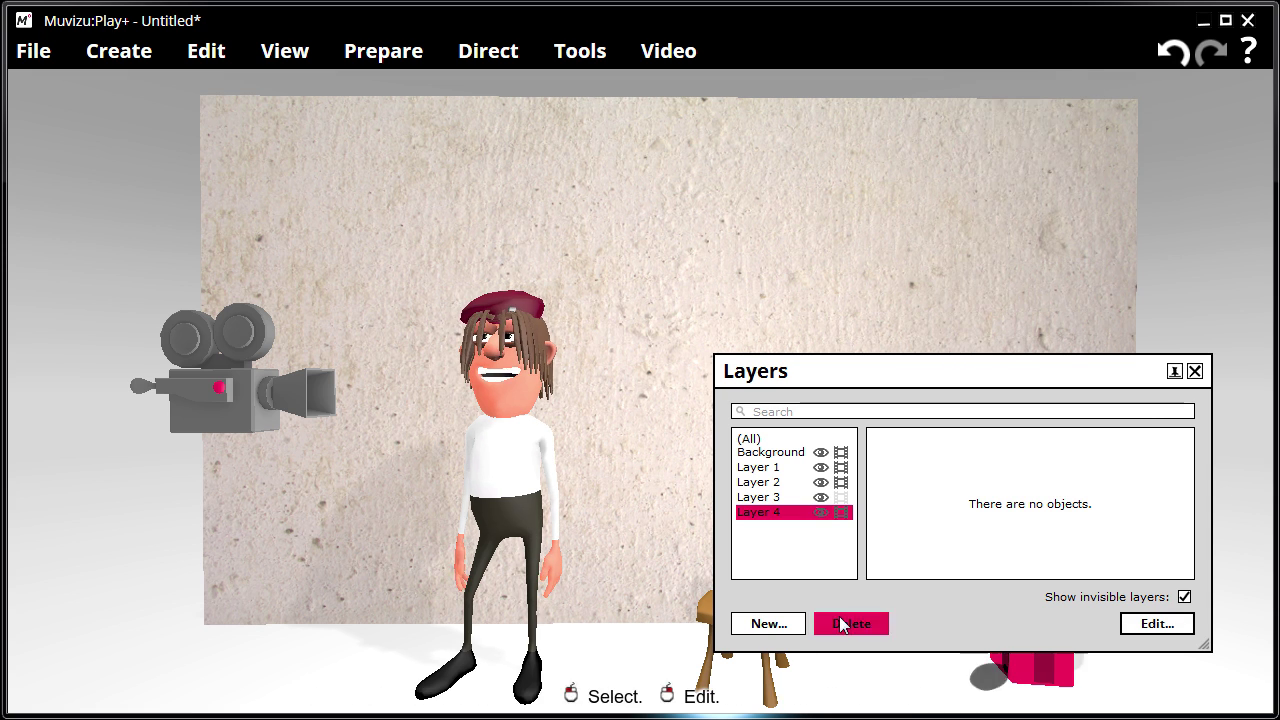
- Rename Layer 2 as "effects" and switch off its Rendered option while leaving the layer visible
click(1157, 623)
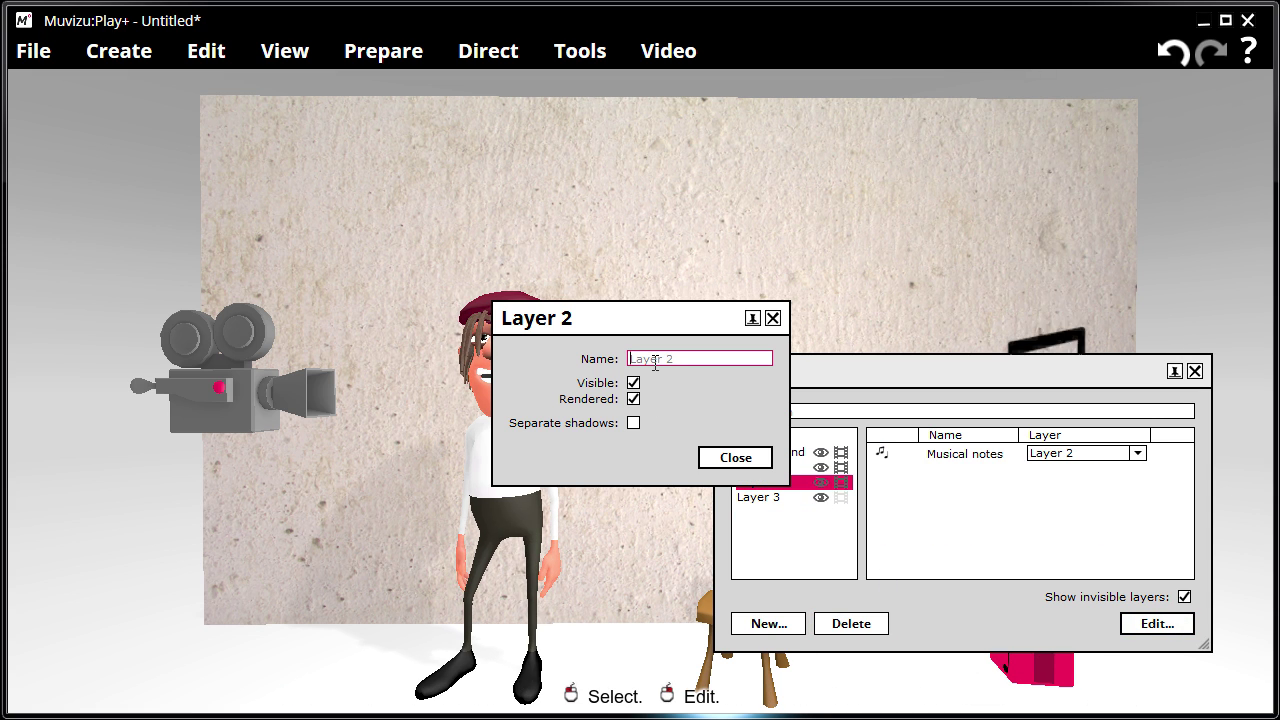
text(effects)
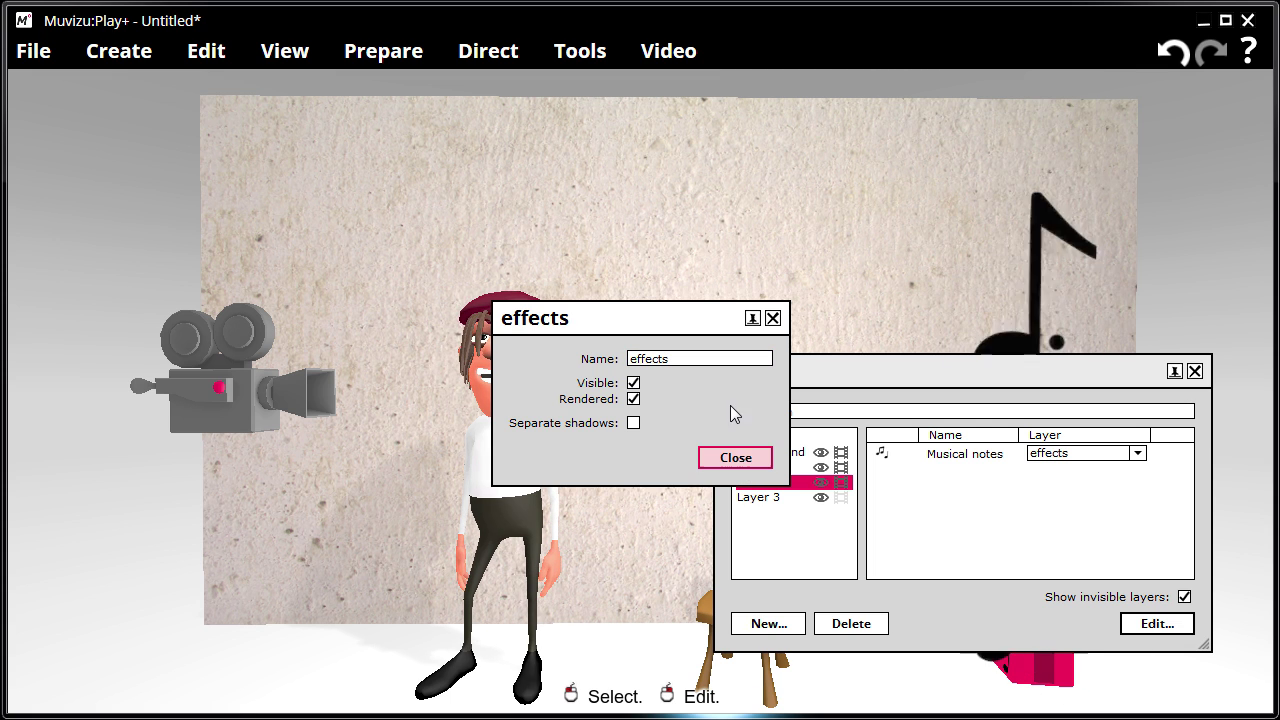
click(636, 388)
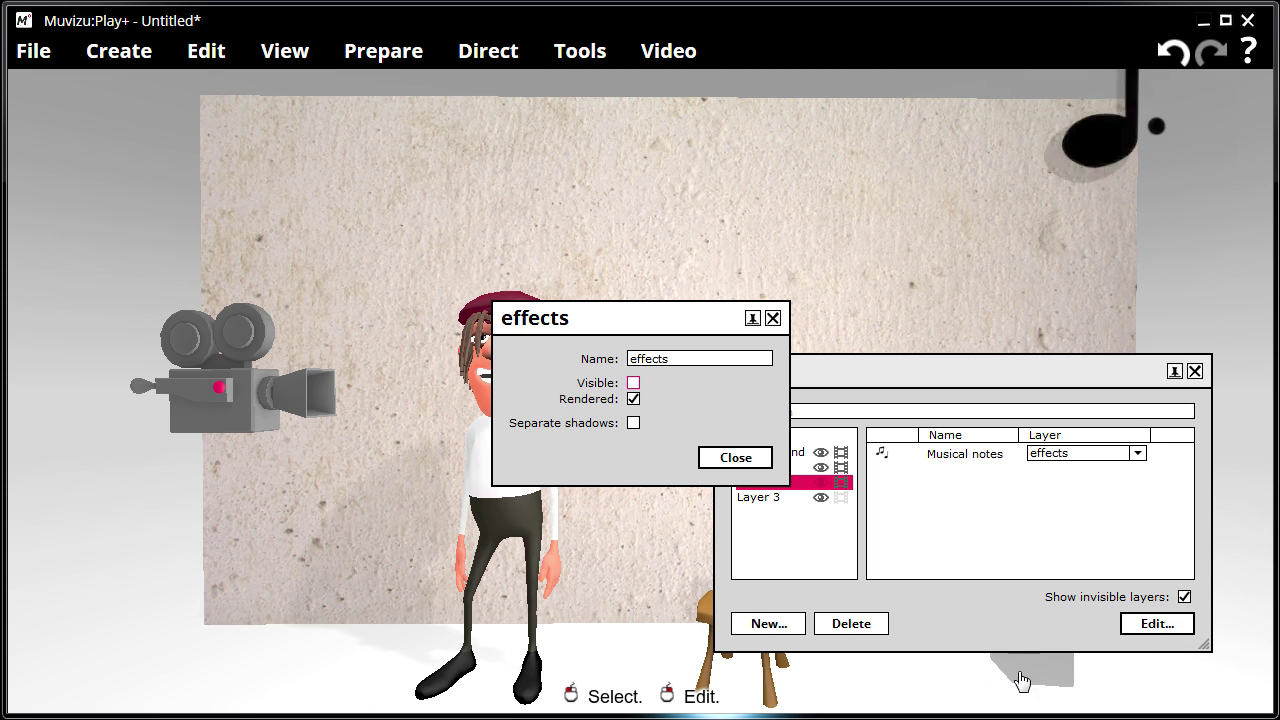
click(633, 383)
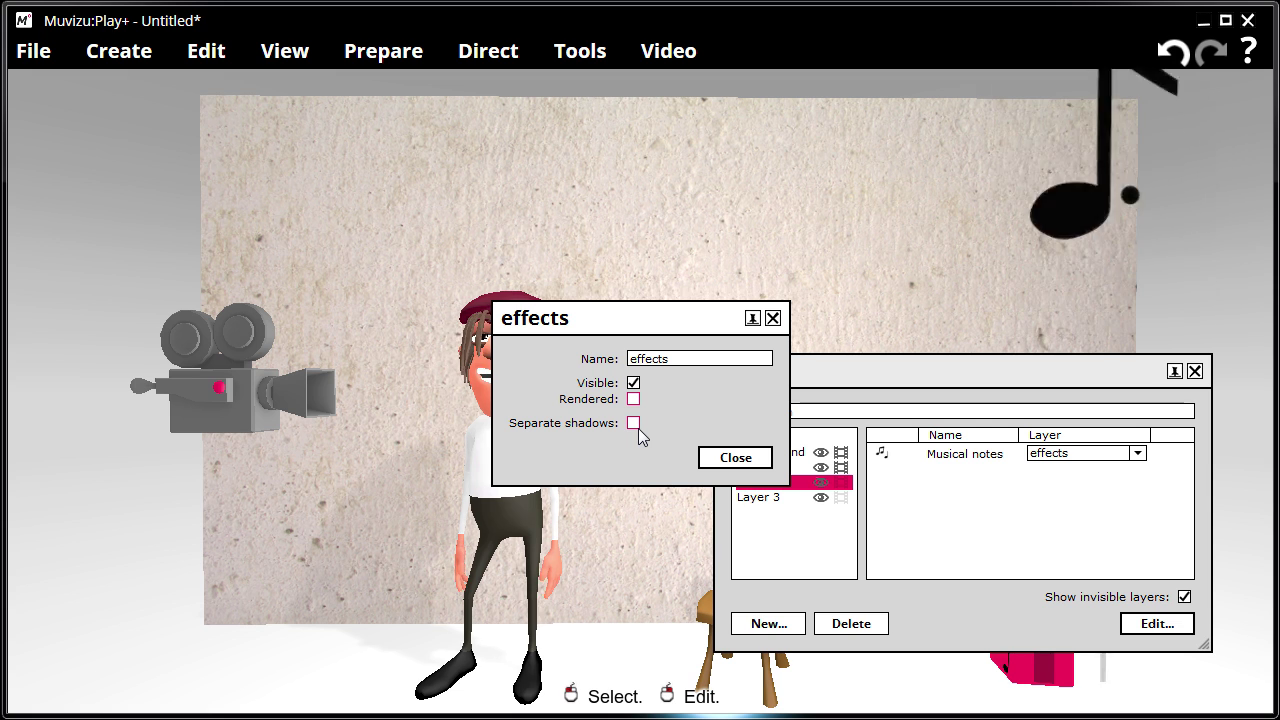
click(725, 467)
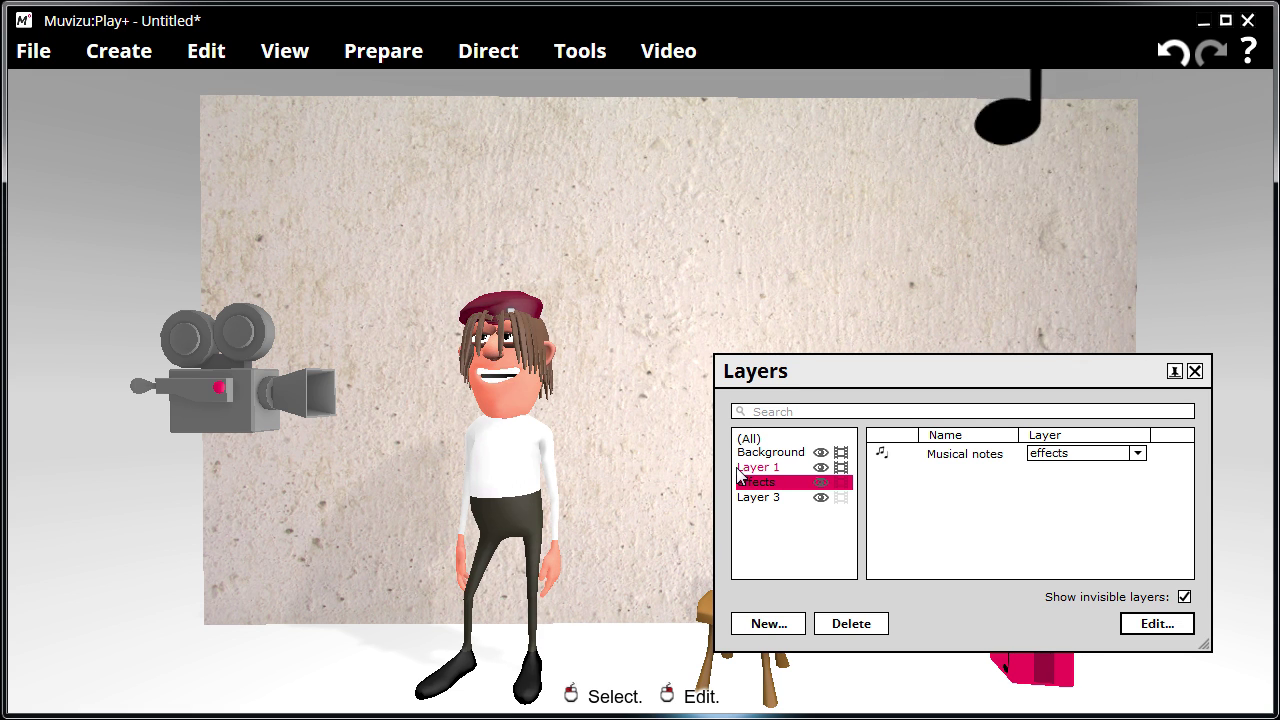
- Hide the effects layer and toggle the display of invisible layers, with the Layers window moved clear of the chair
drag(957, 371, 792, 207)
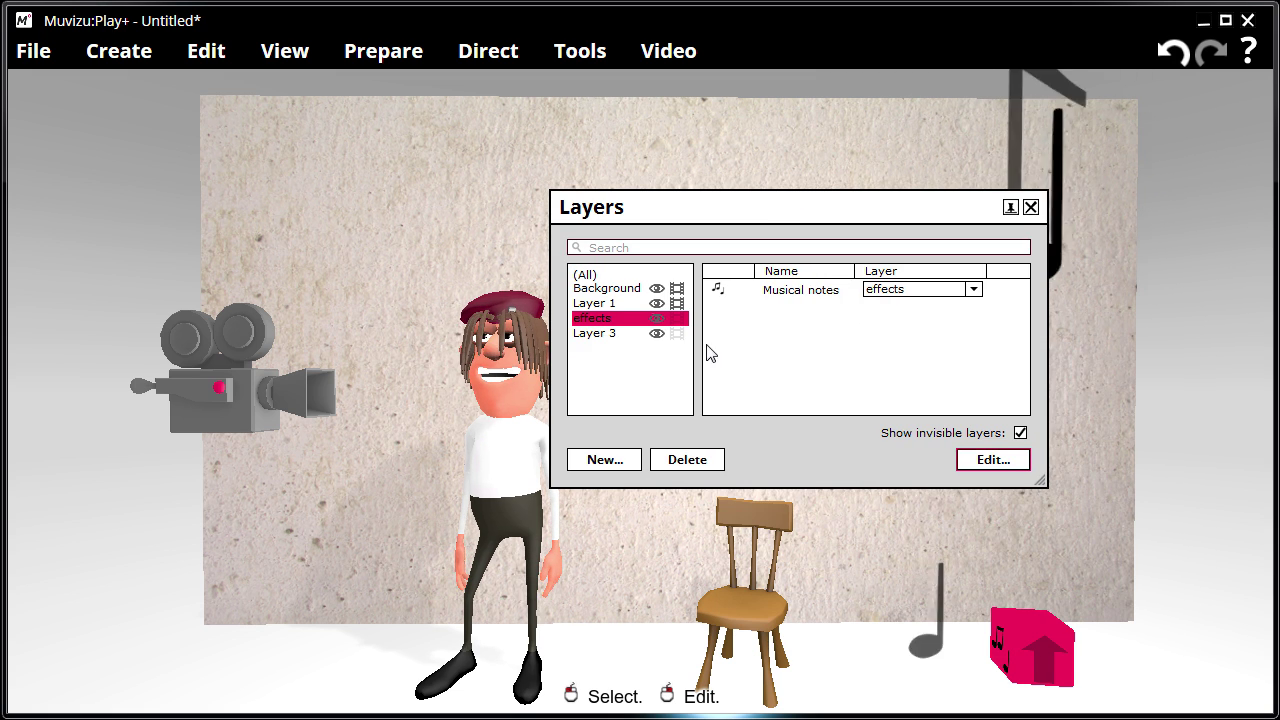
click(970, 497)
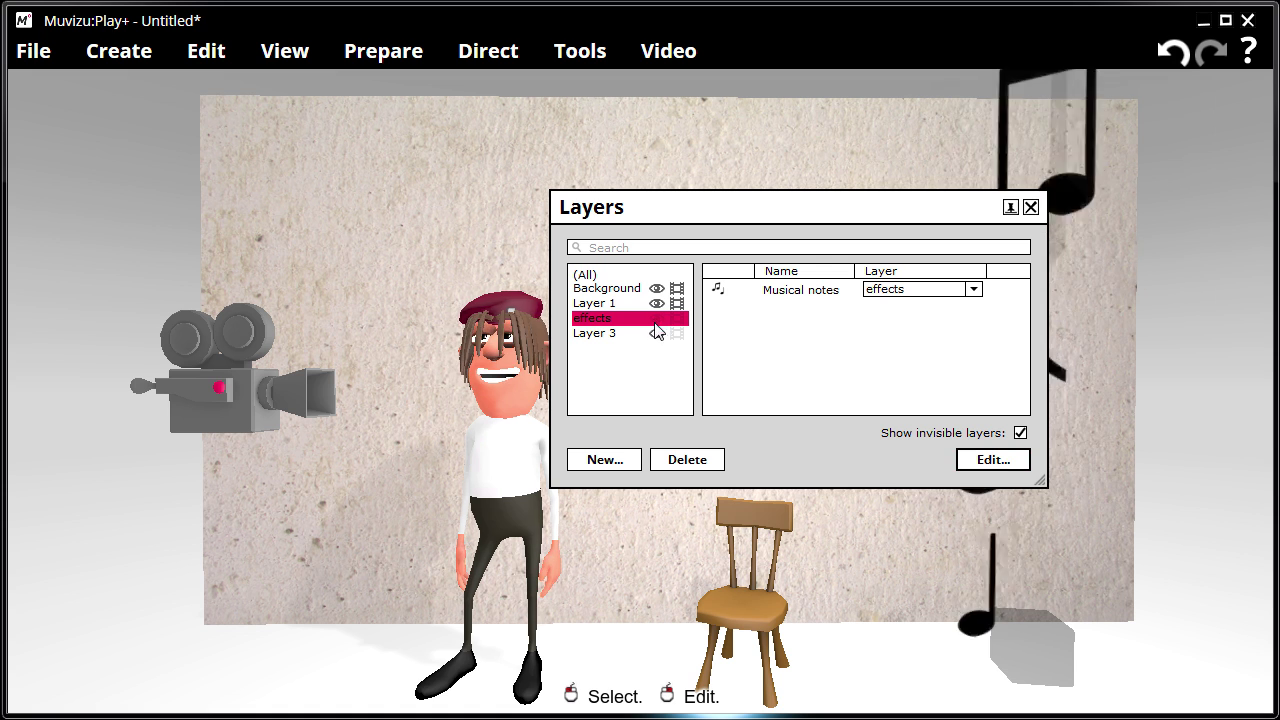
click(1020, 433)
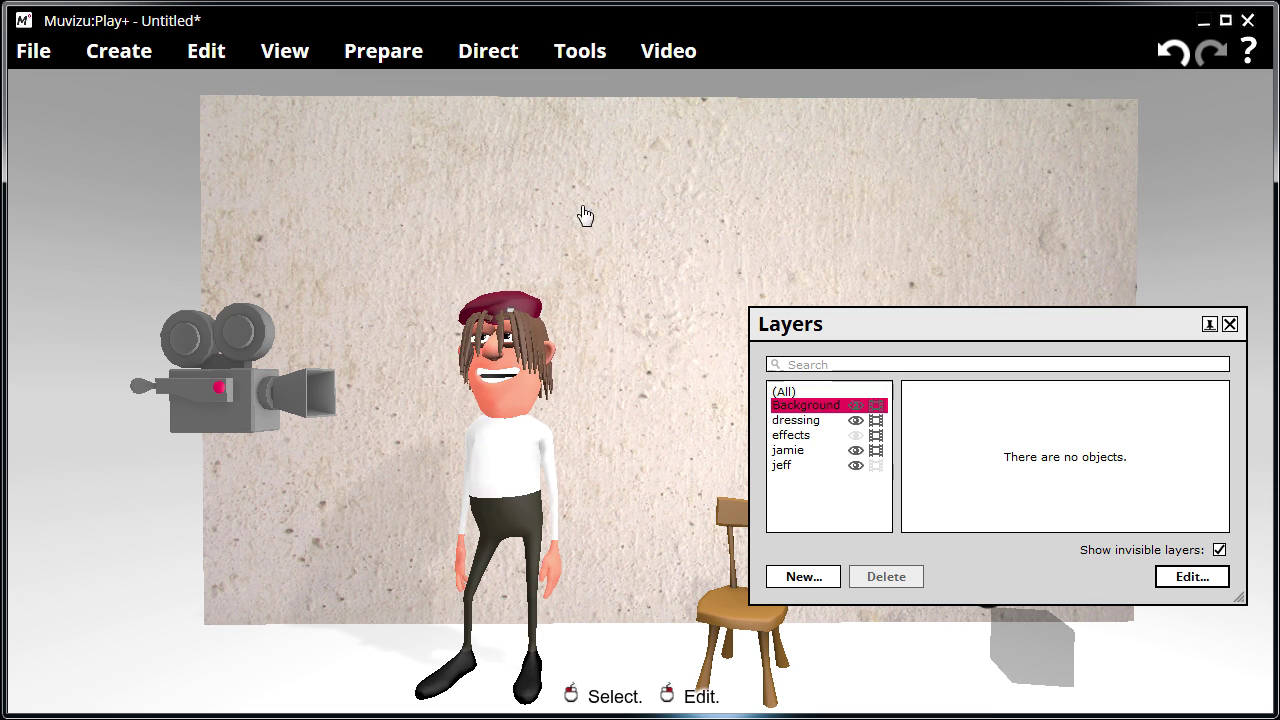
- Open the Make video settings and set the output type to Targa sequence
click(666, 50)
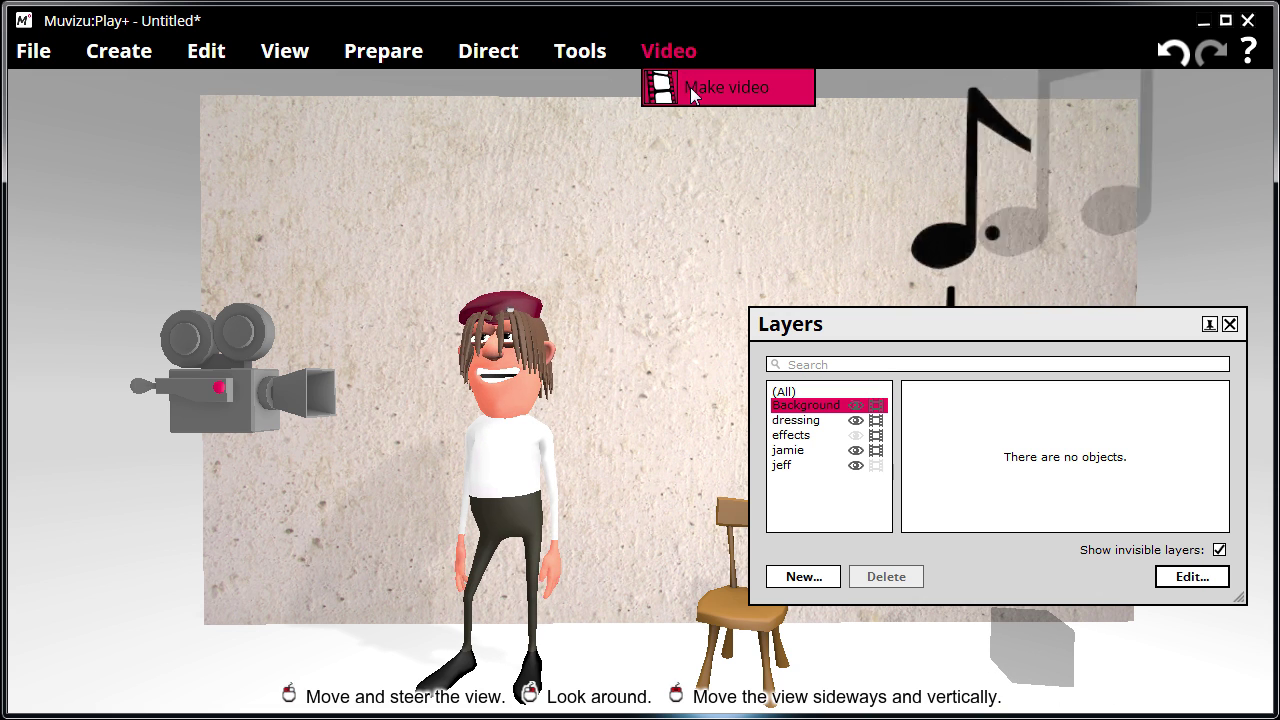
click(690, 87)
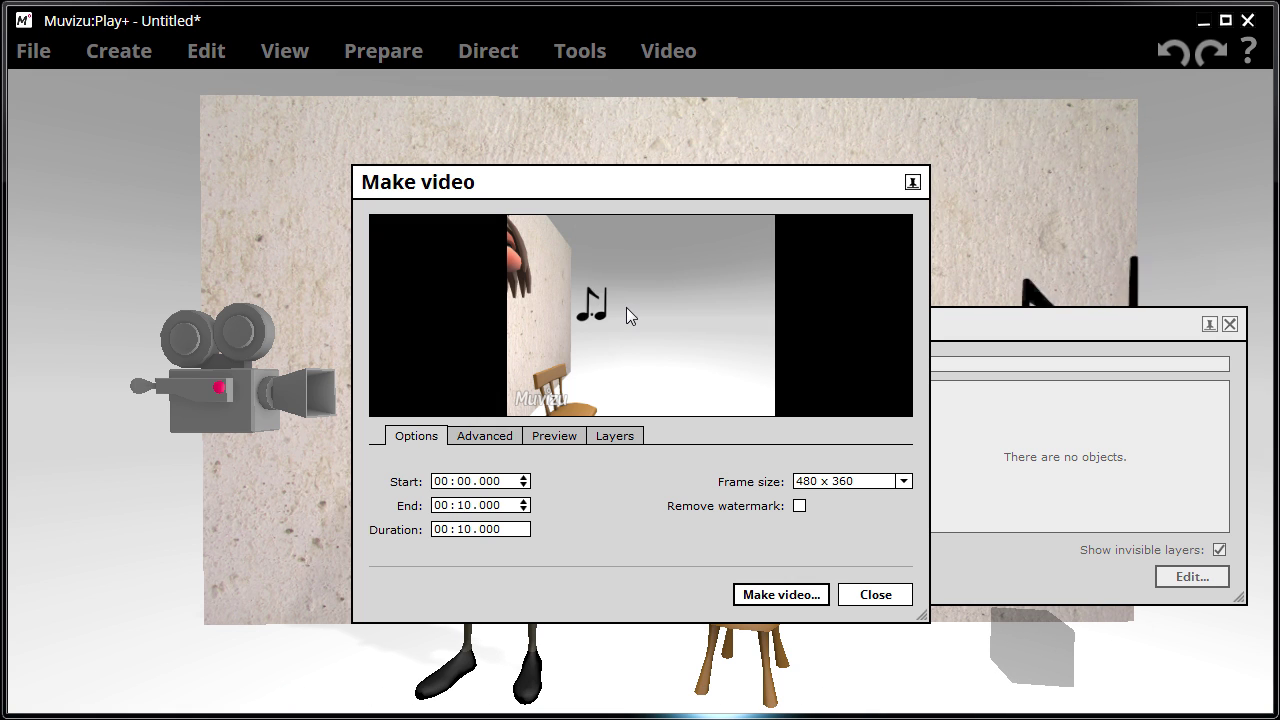
click(472, 438)
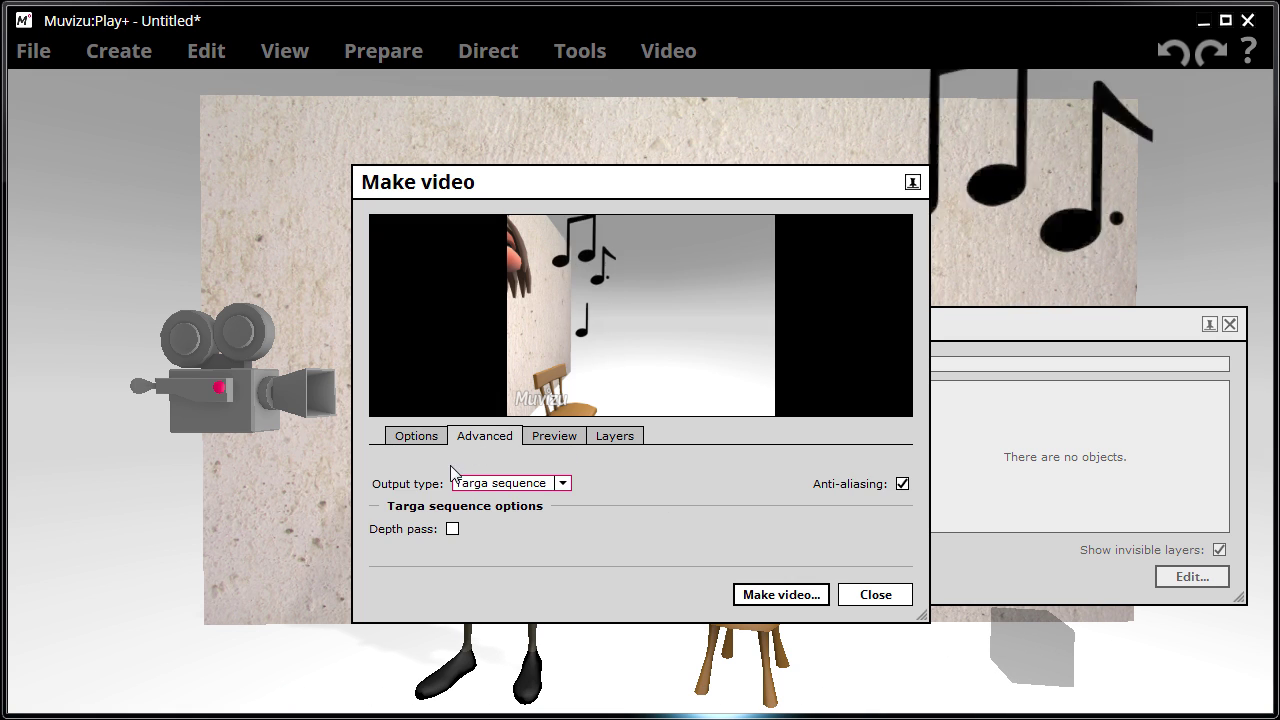
click(505, 483)
click(512, 520)
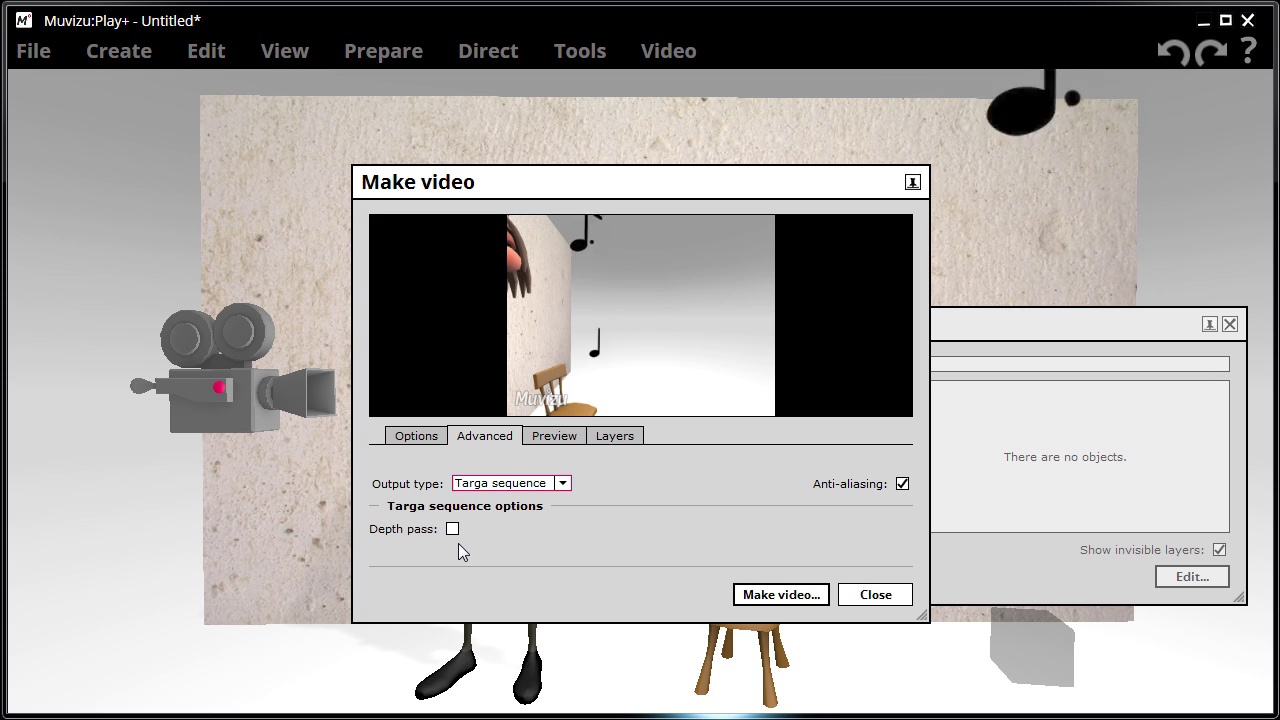
- Open the video's layer options beside the Layers window and switch rendering of the jeff layer on and back off
click(640, 438)
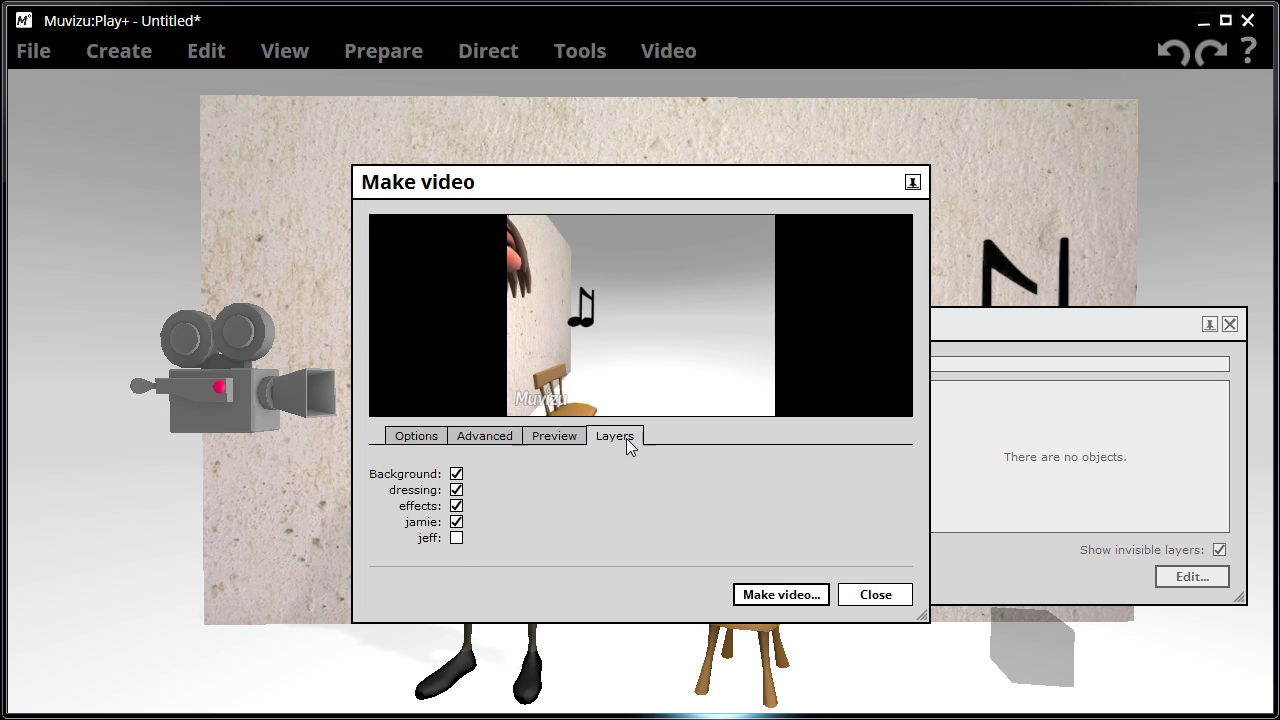
drag(650, 198, 439, 202)
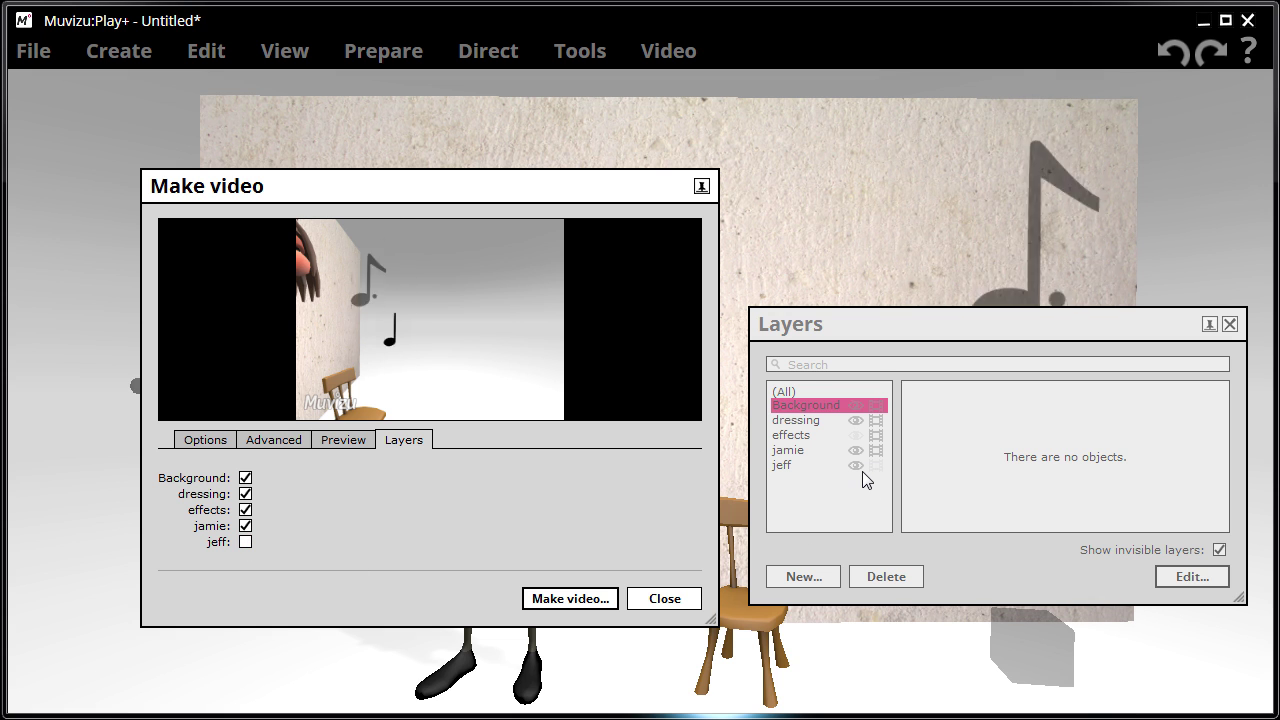
click(245, 541)
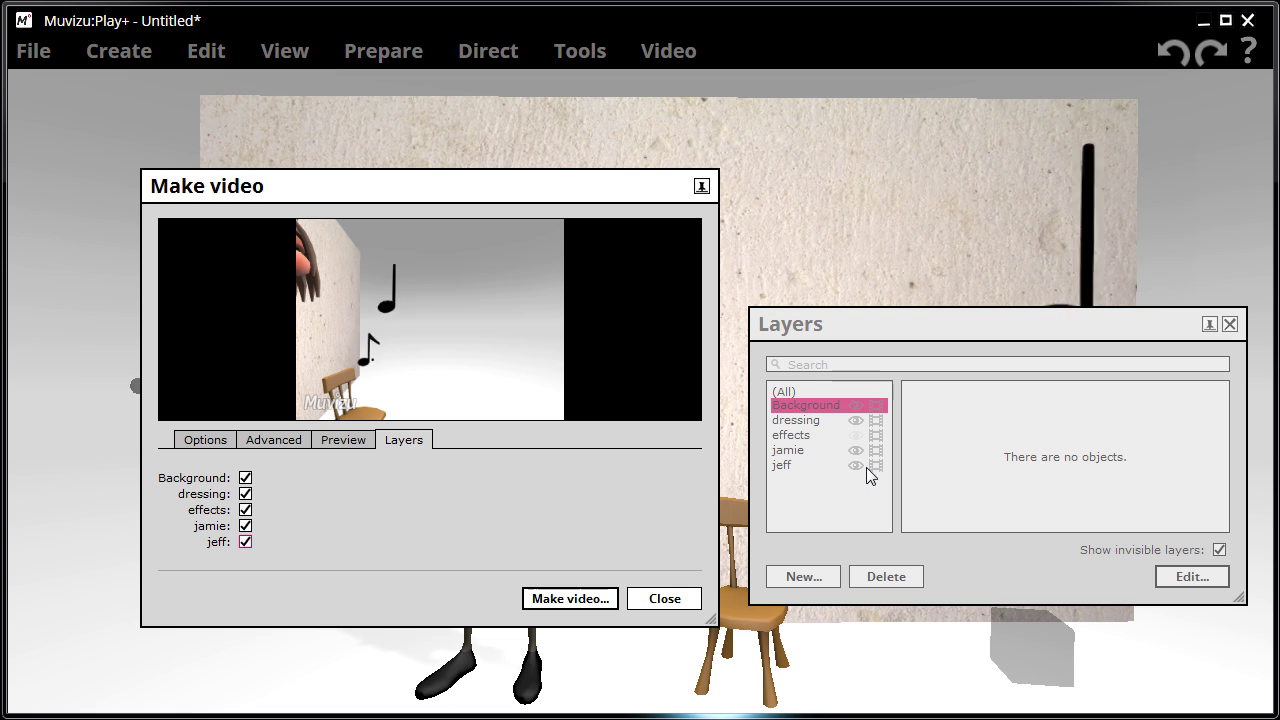
click(245, 541)
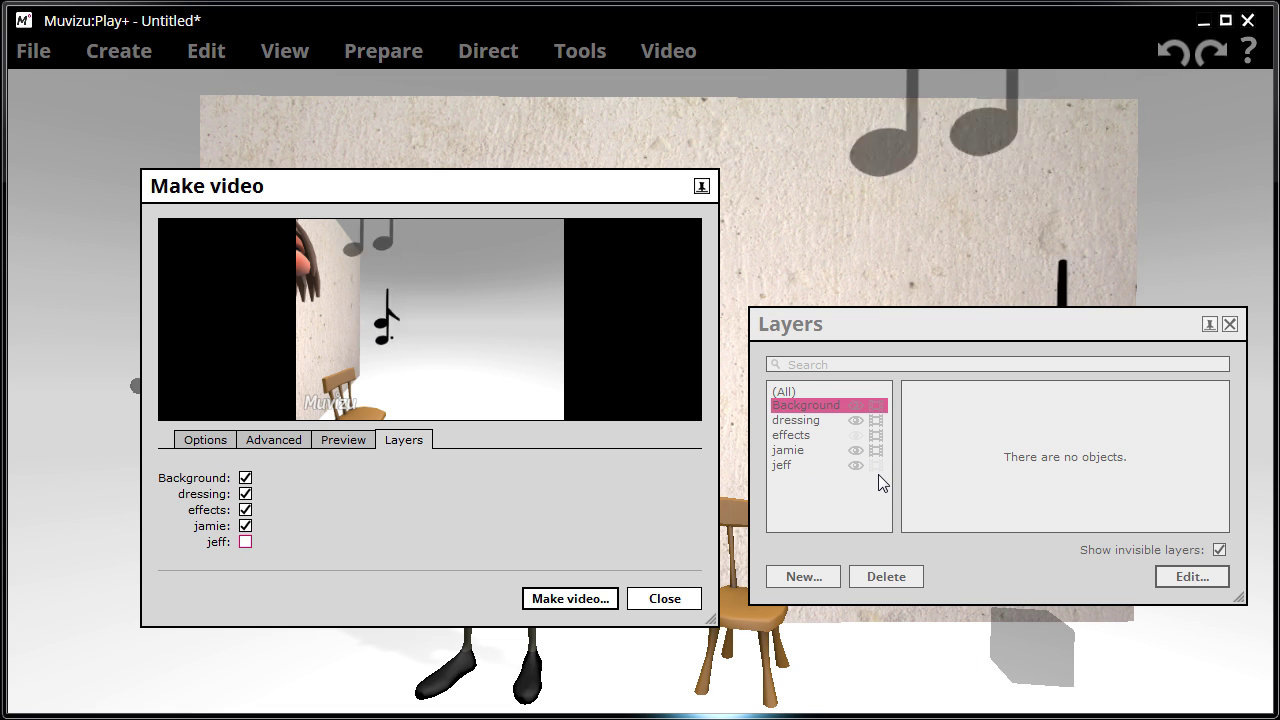
- Record the layered video as a Targa sequence, acknowledge the completed recording and close the video settings
click(568, 598)
click(700, 613)
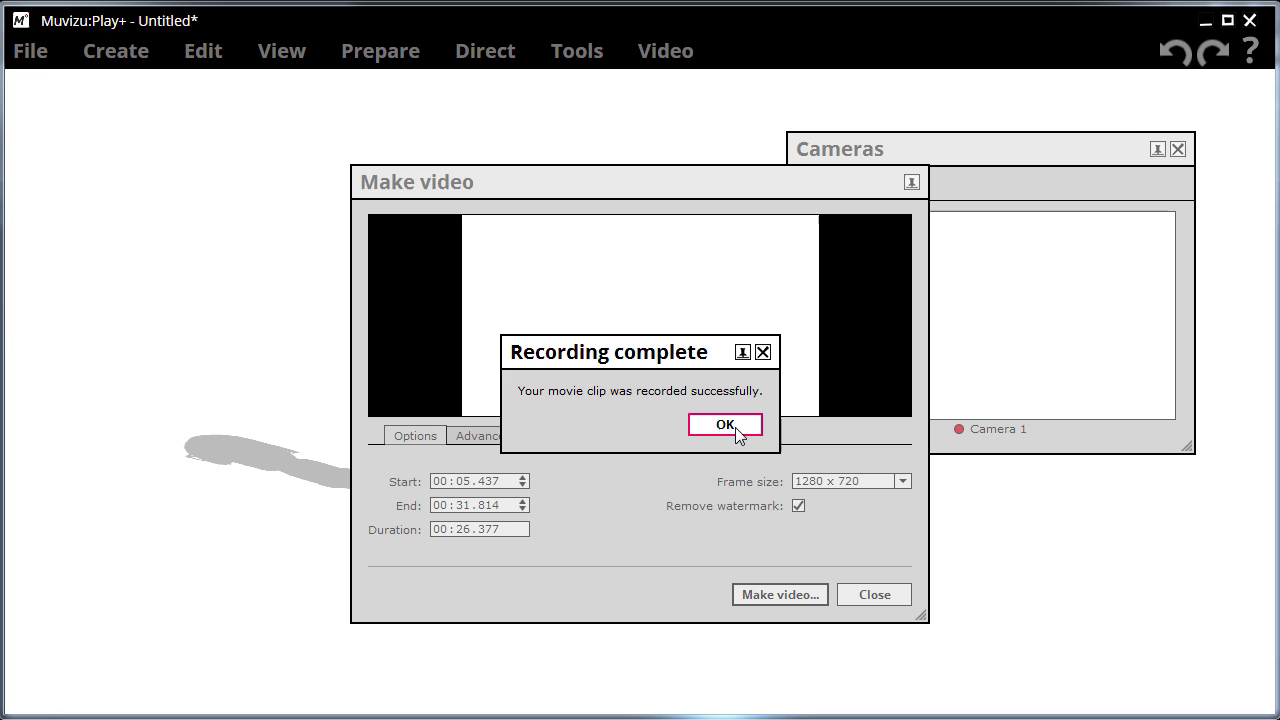
click(735, 427)
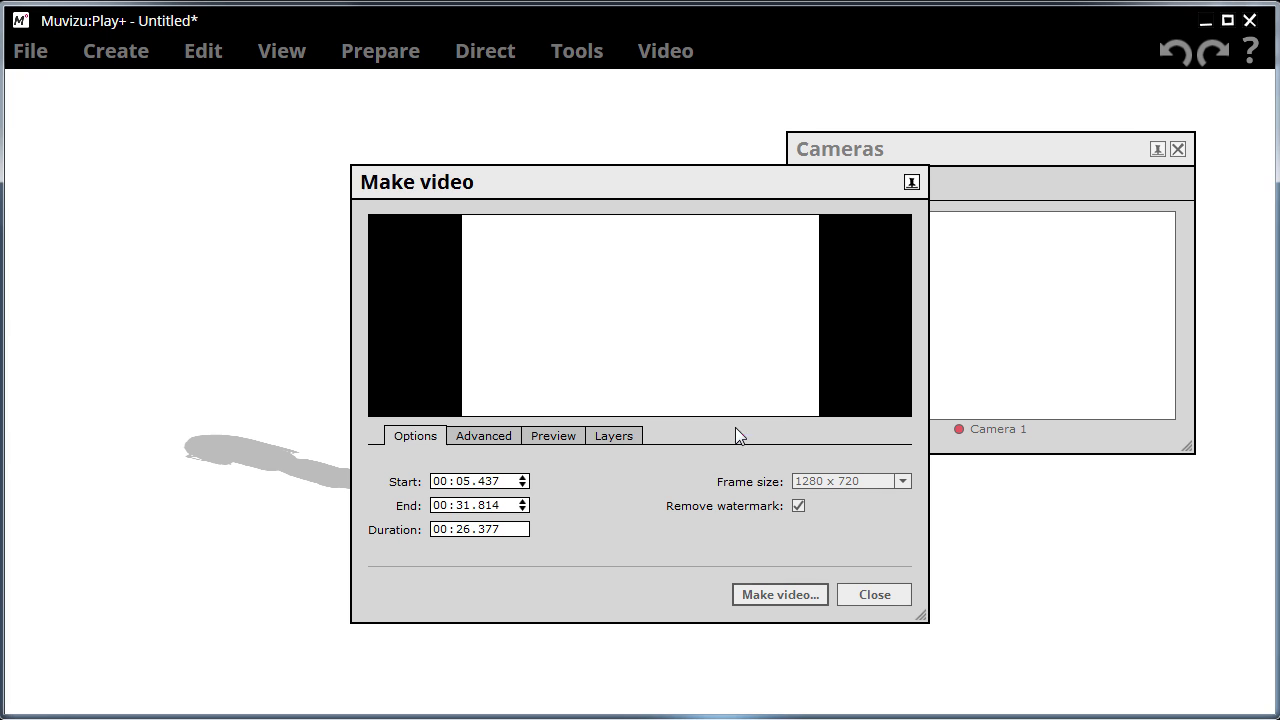
click(862, 595)
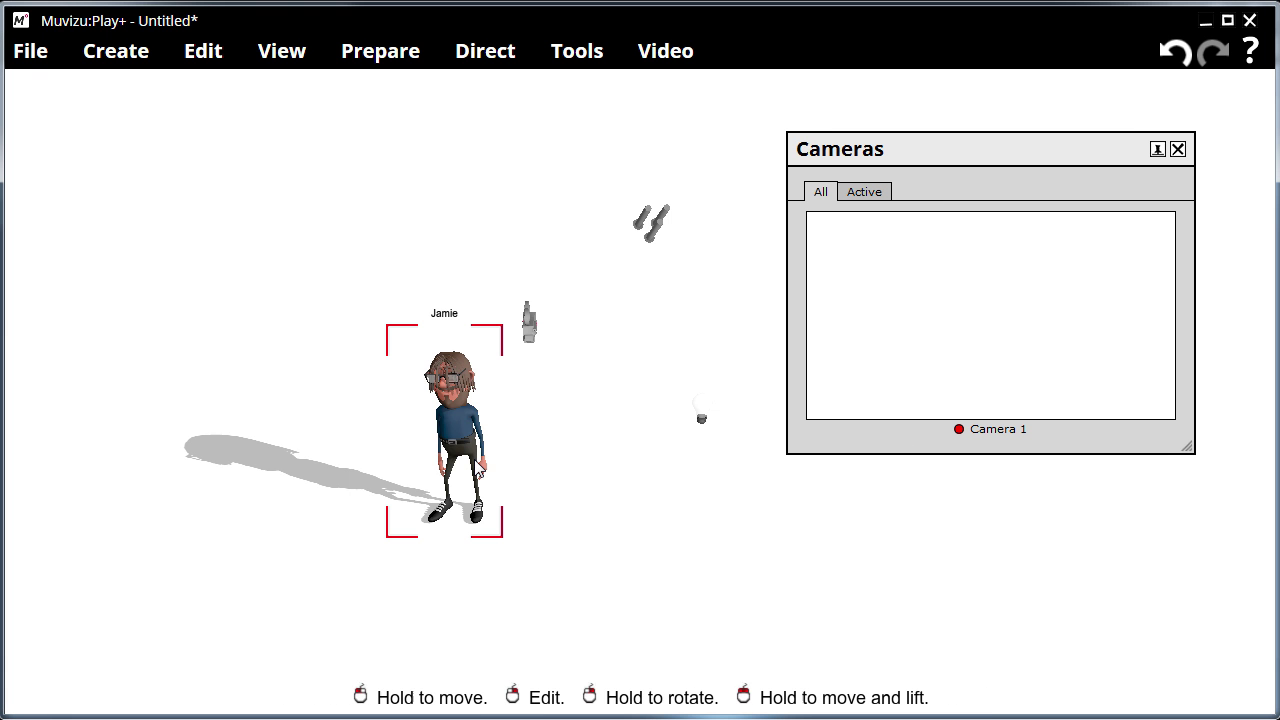
- Display the timeline and move the playhead to 00:08.624
click(585, 52)
click(600, 86)
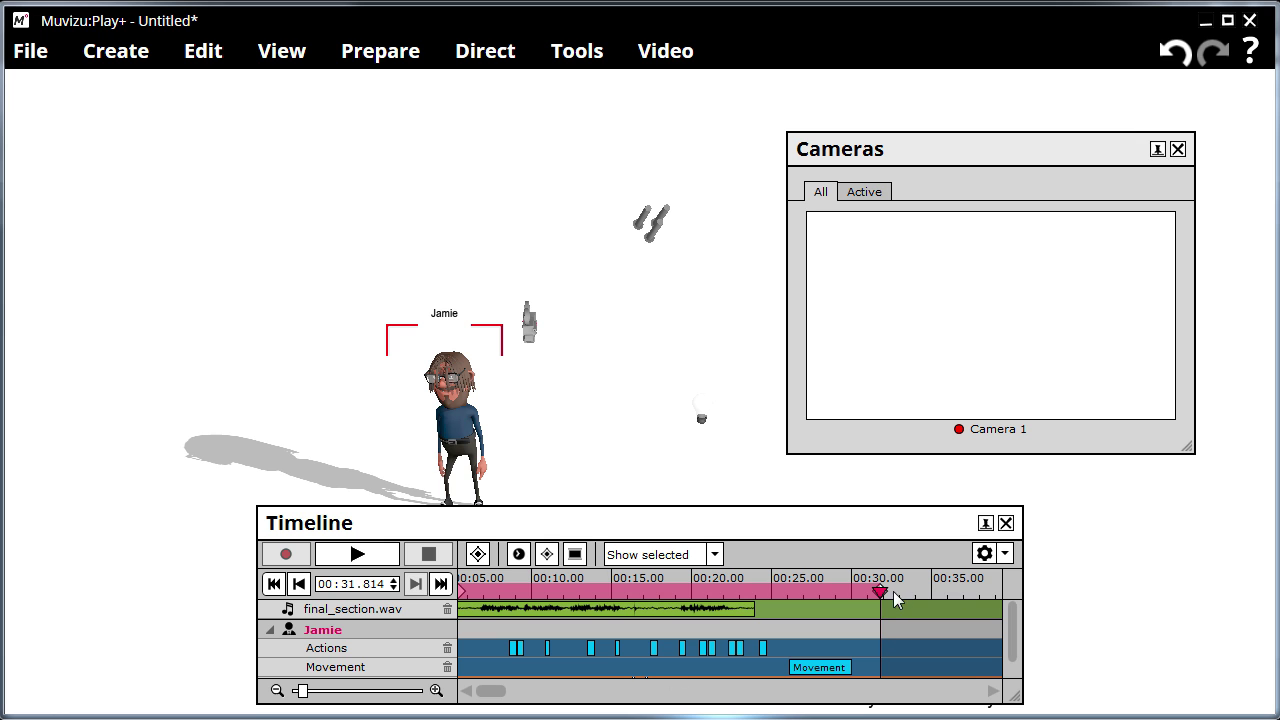
drag(835, 593, 510, 595)
- Show the layers window and examine the visibility, rendering and separate shadow settings of Background and Layer 1
click(280, 51)
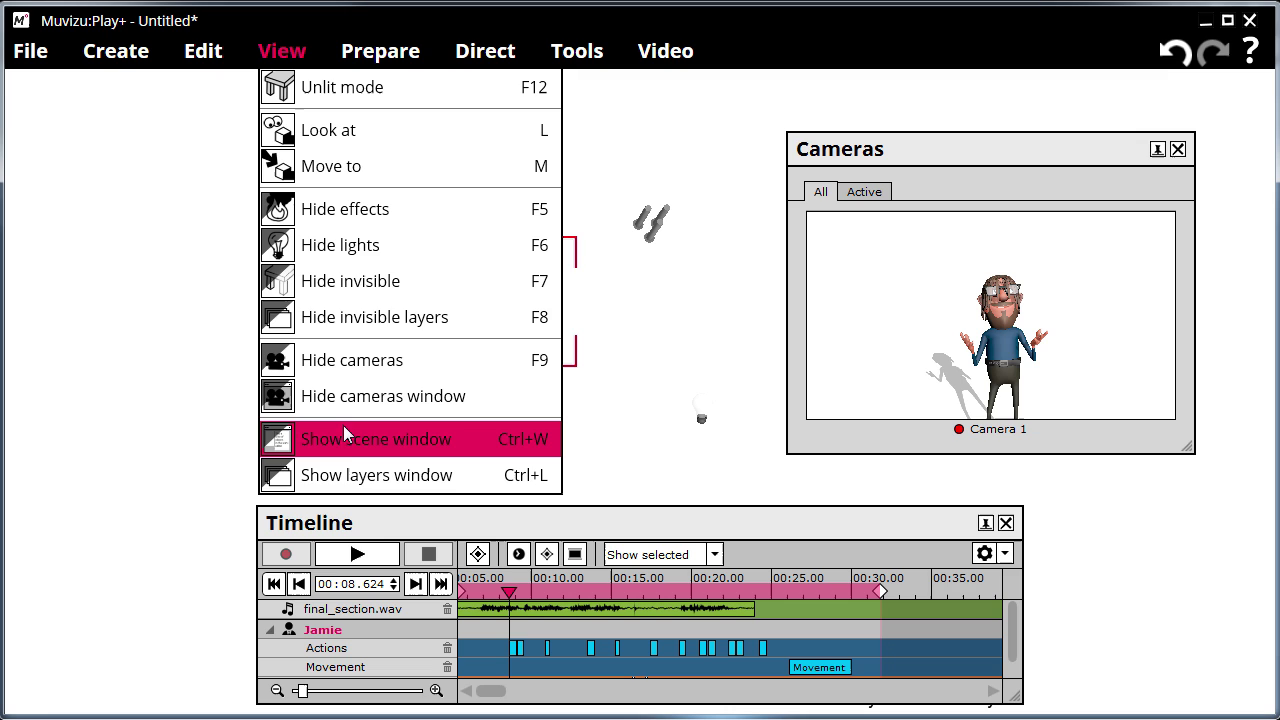
click(350, 474)
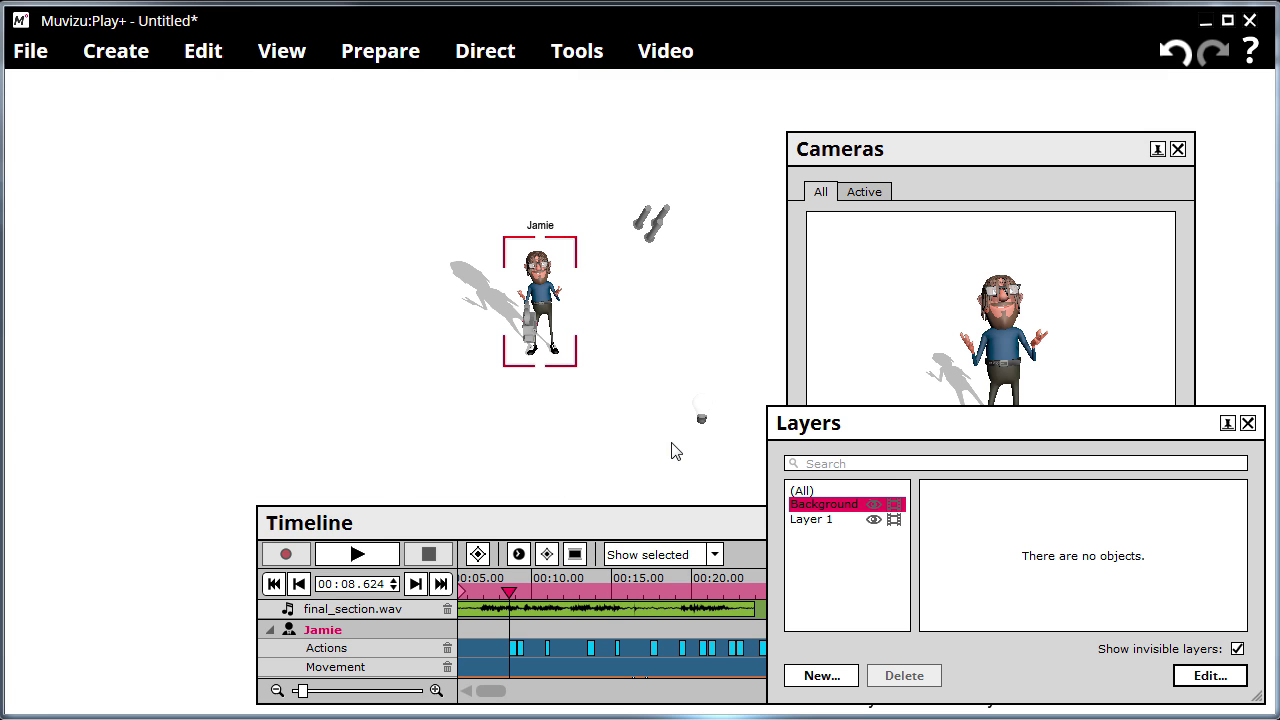
click(812, 520)
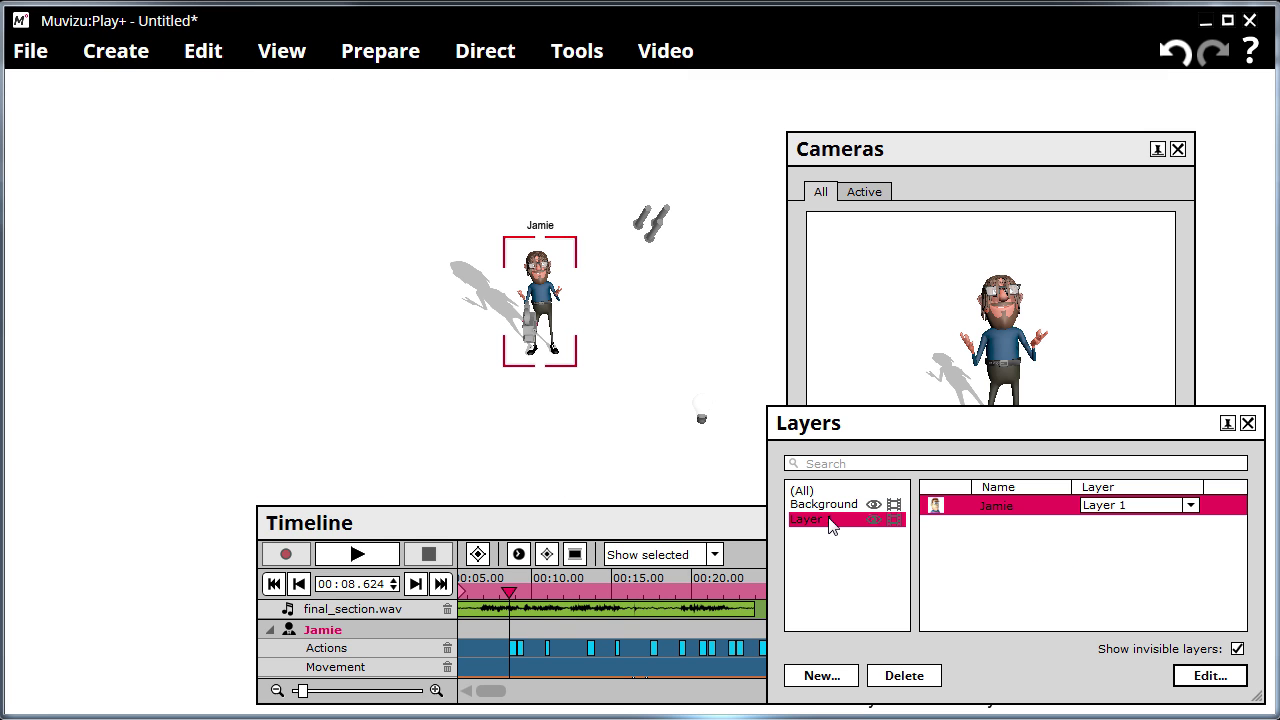
double_click(831, 508)
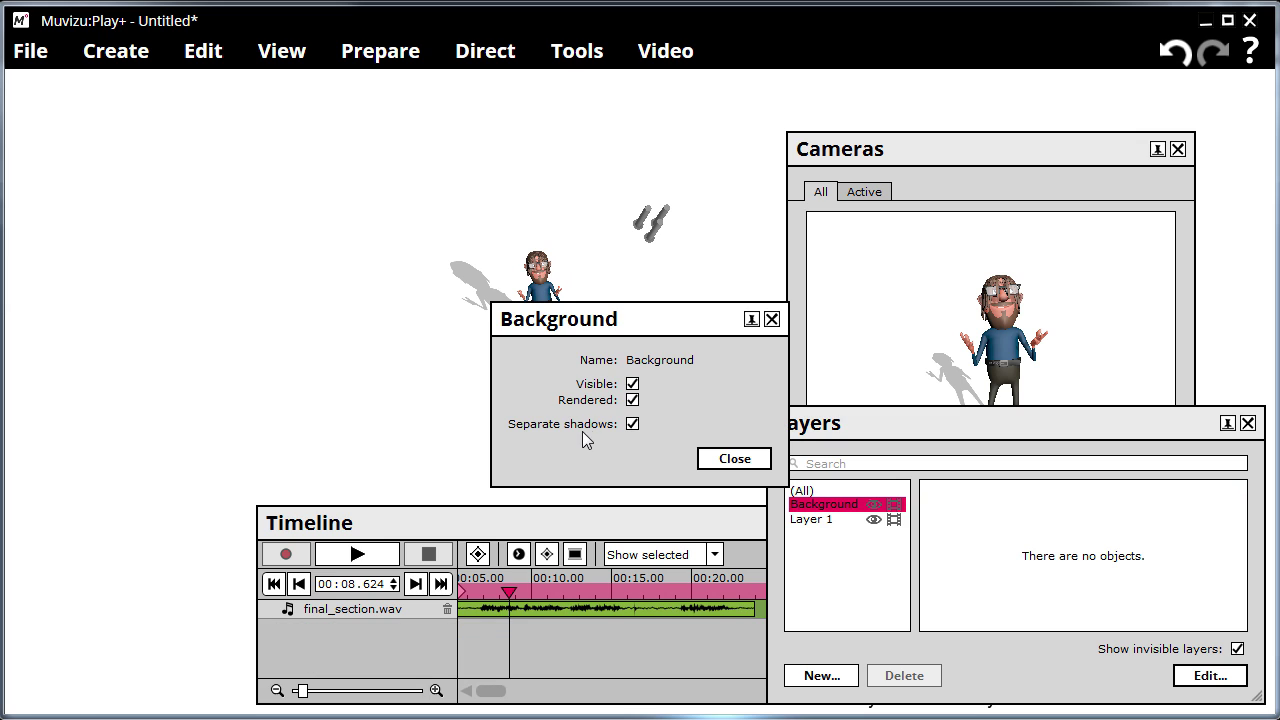
click(727, 462)
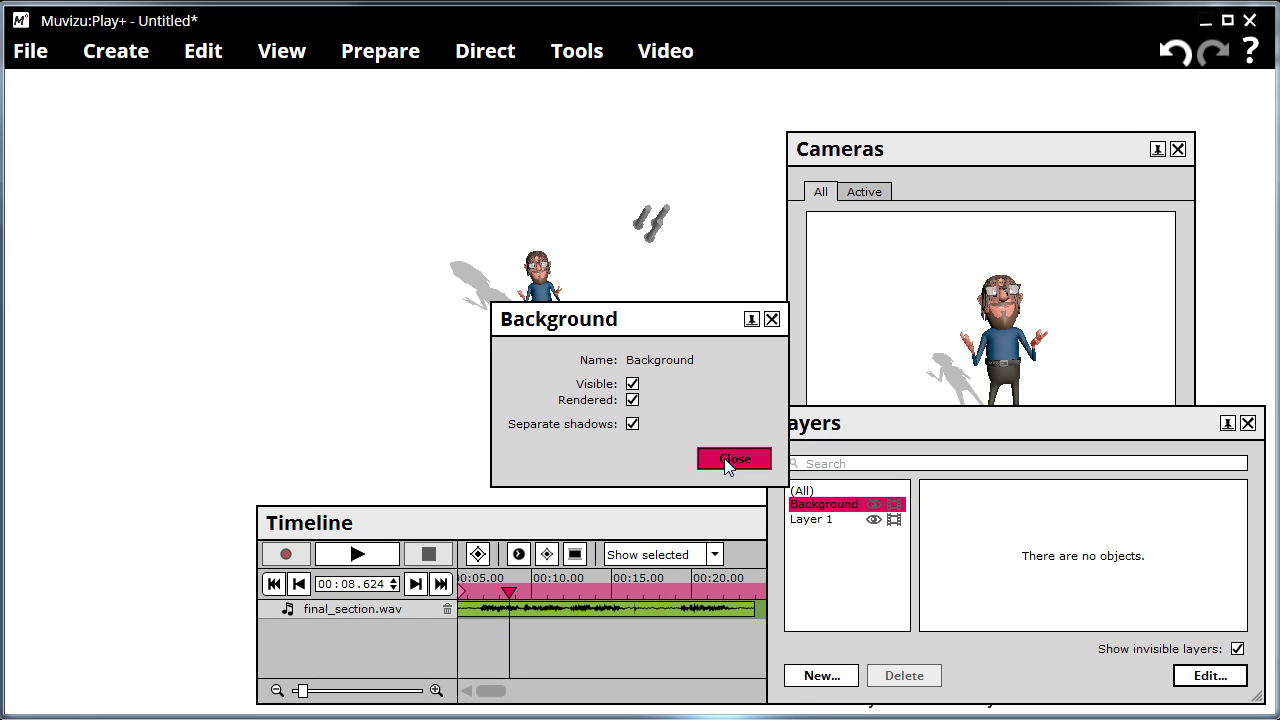
double_click(826, 520)
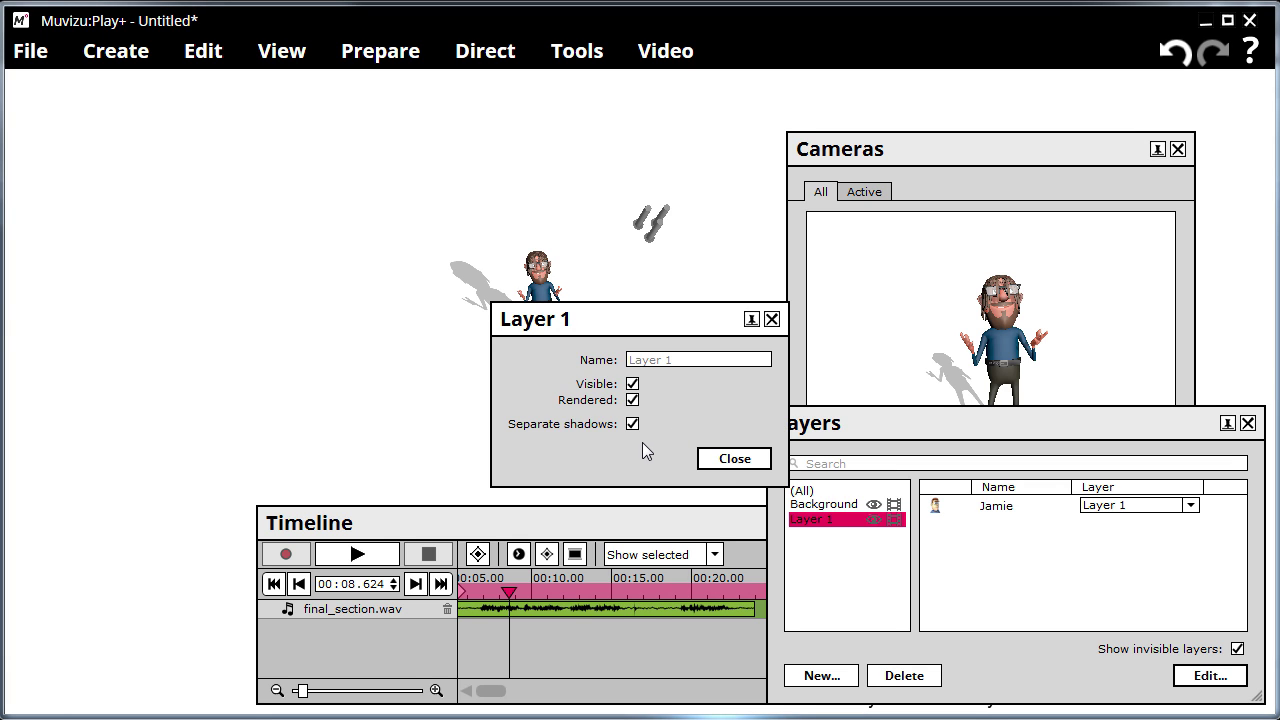
click(733, 462)
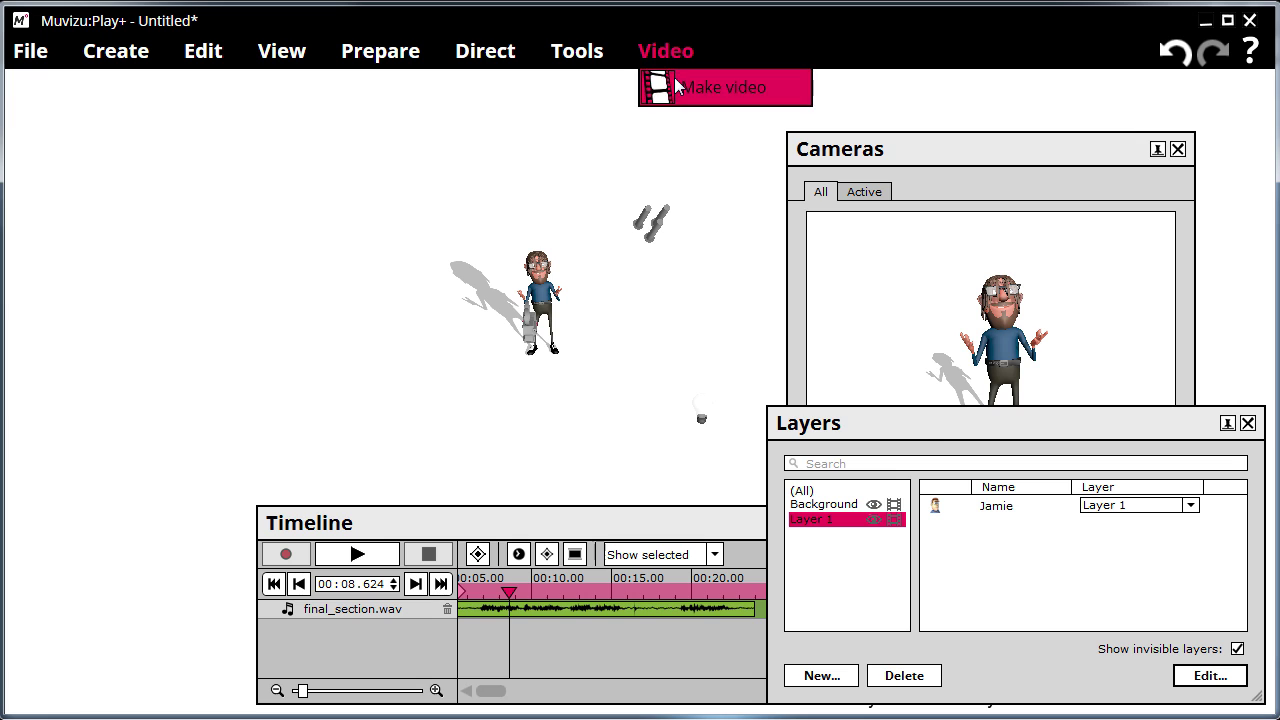
- Review the advanced video options for Targa sequence output and the depth pass, and close the video settings
click(720, 88)
click(482, 438)
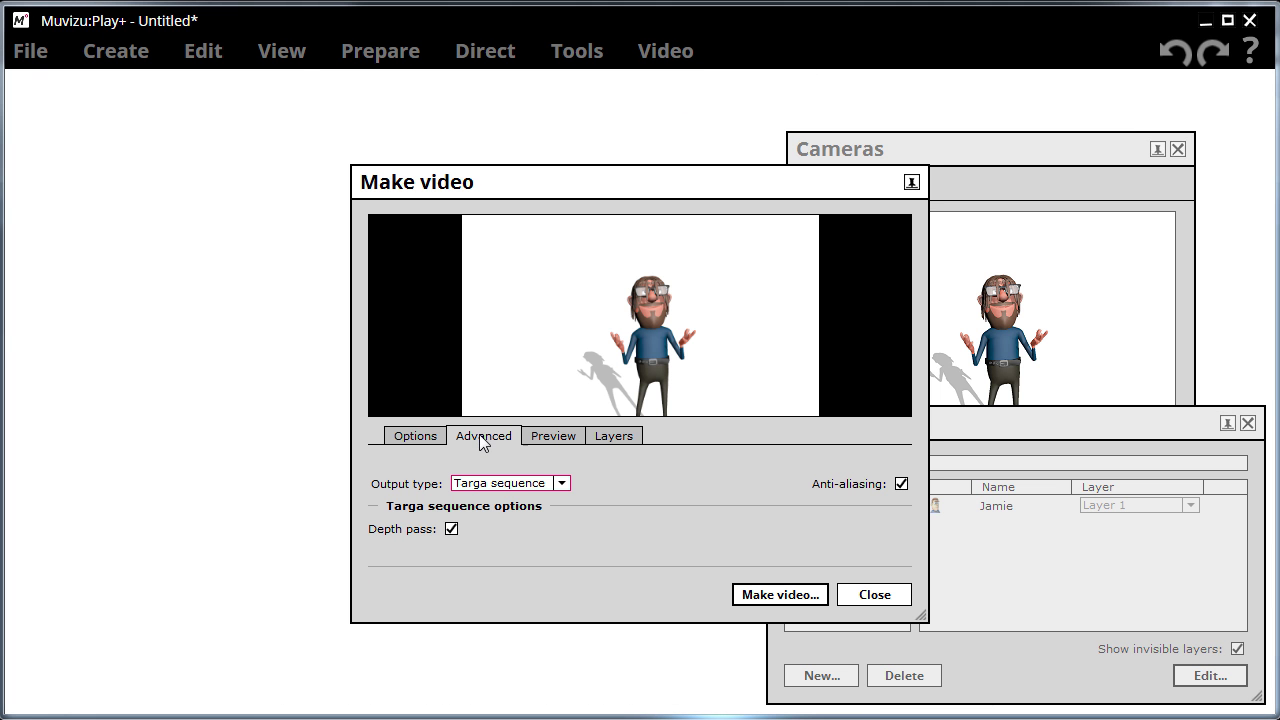
click(866, 598)
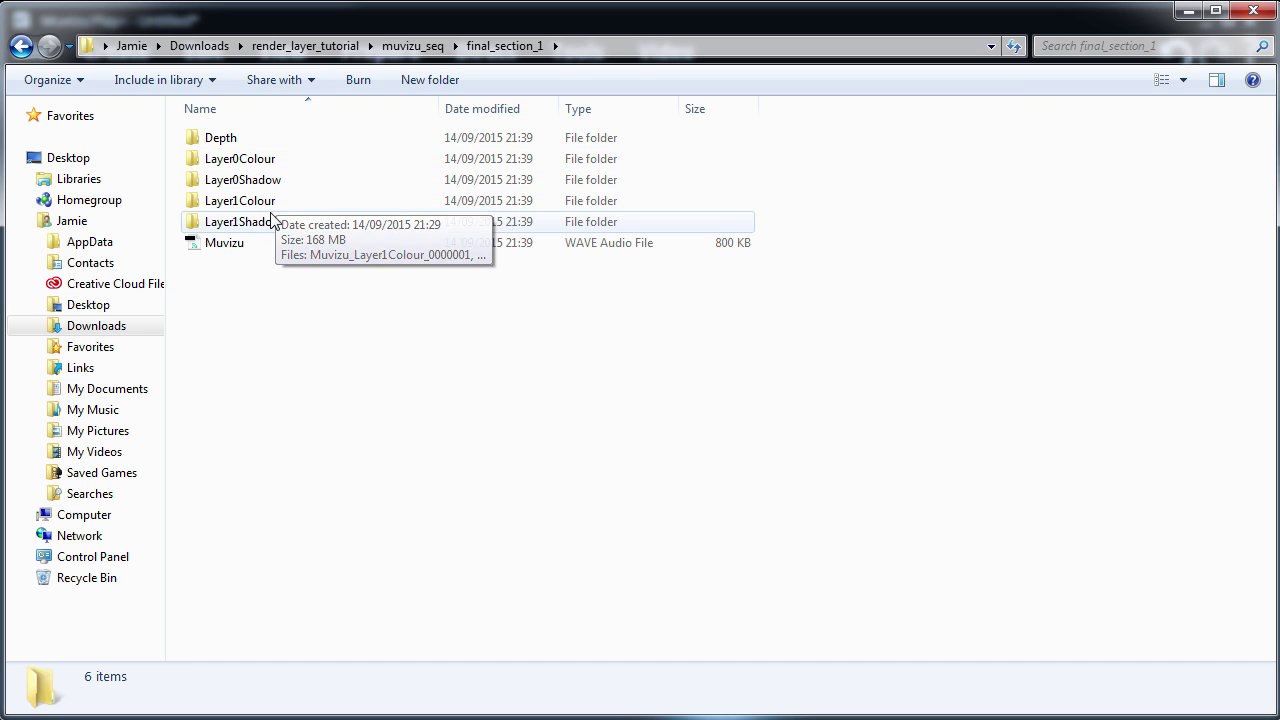
- Open the Layer1Colour folder of final_section_1 in Windows Explorer, and scrub through the Layer1Colour and Layer1Shadow sequences in VirtualDub
click(263, 159)
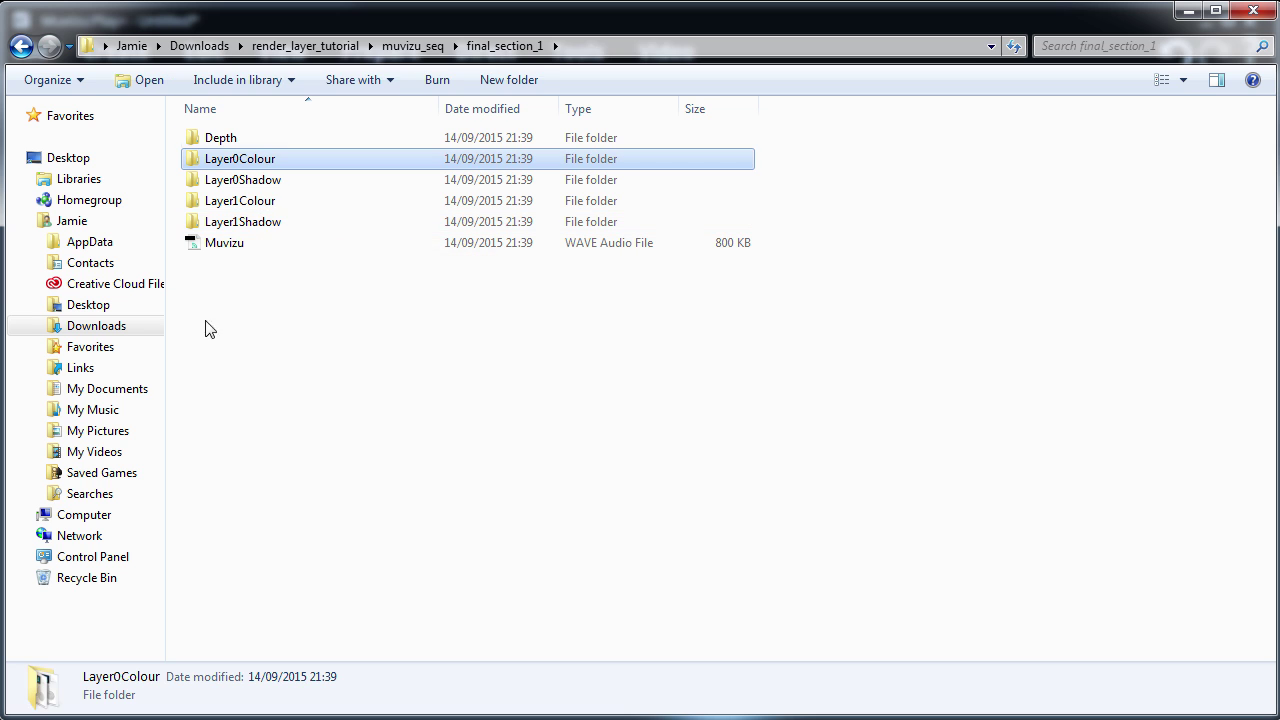
double_click(264, 203)
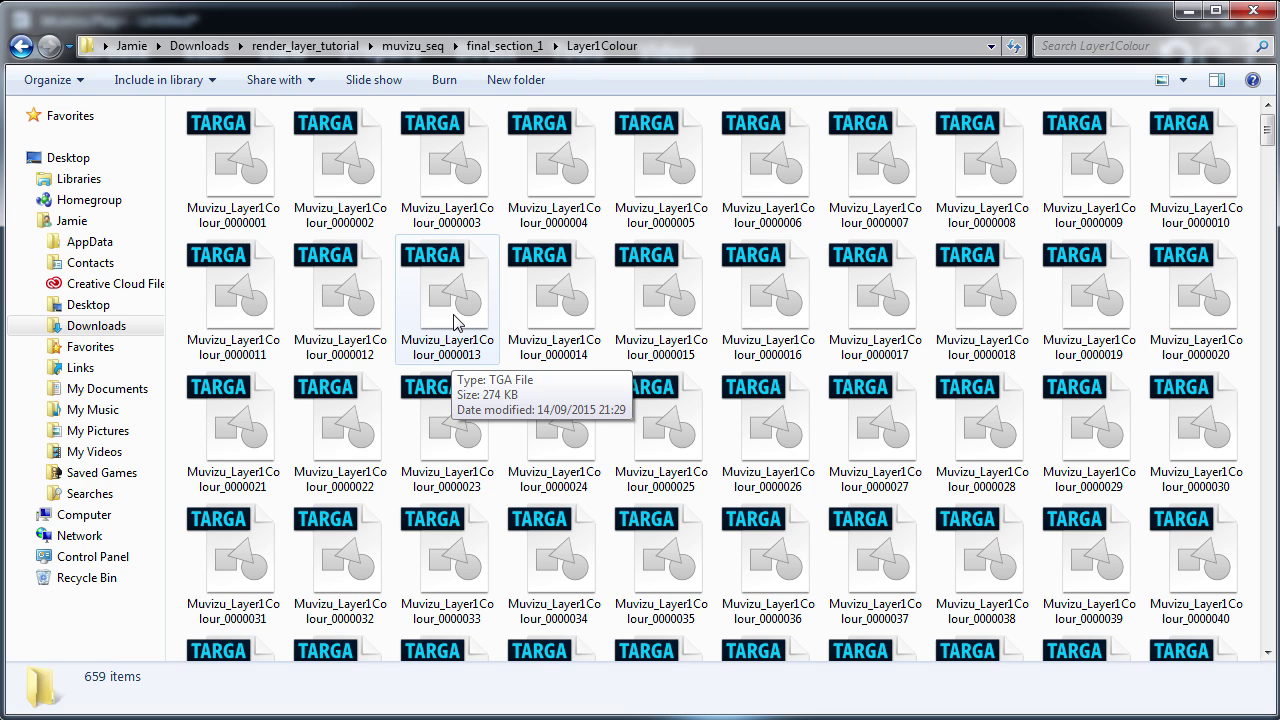
click(250, 176)
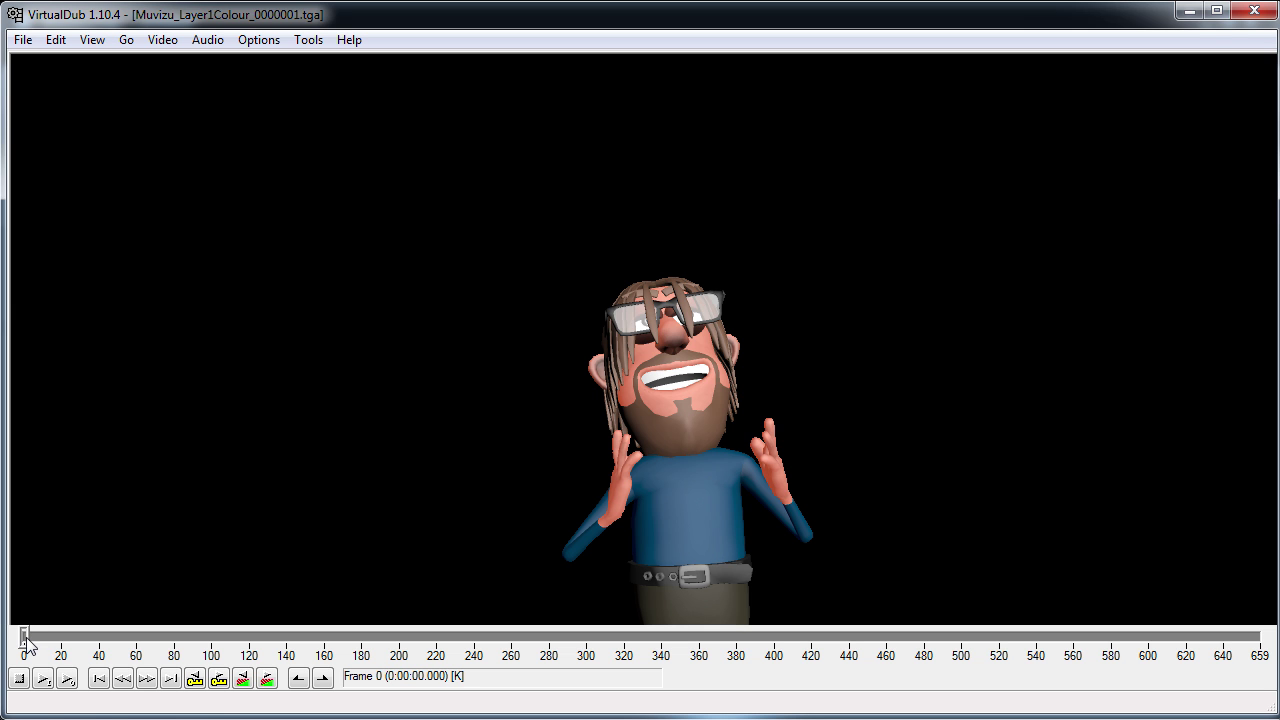
drag(27, 644, 238, 678)
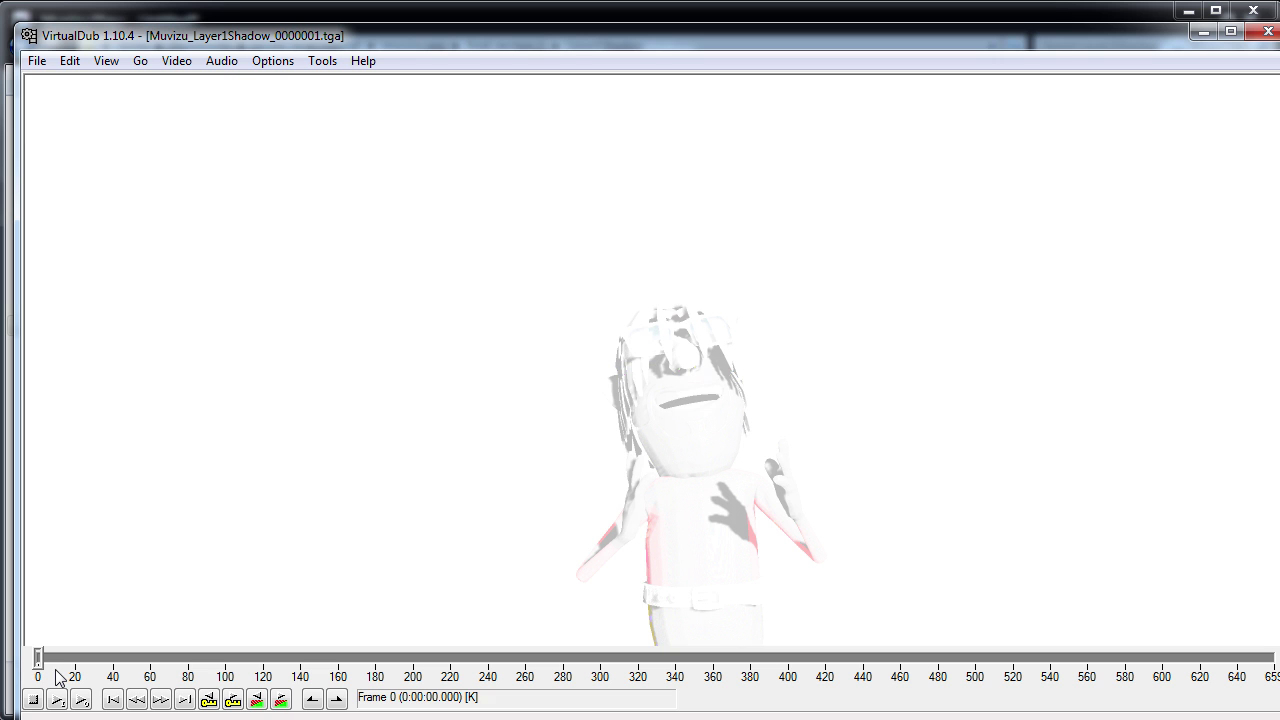
drag(39, 664, 345, 705)
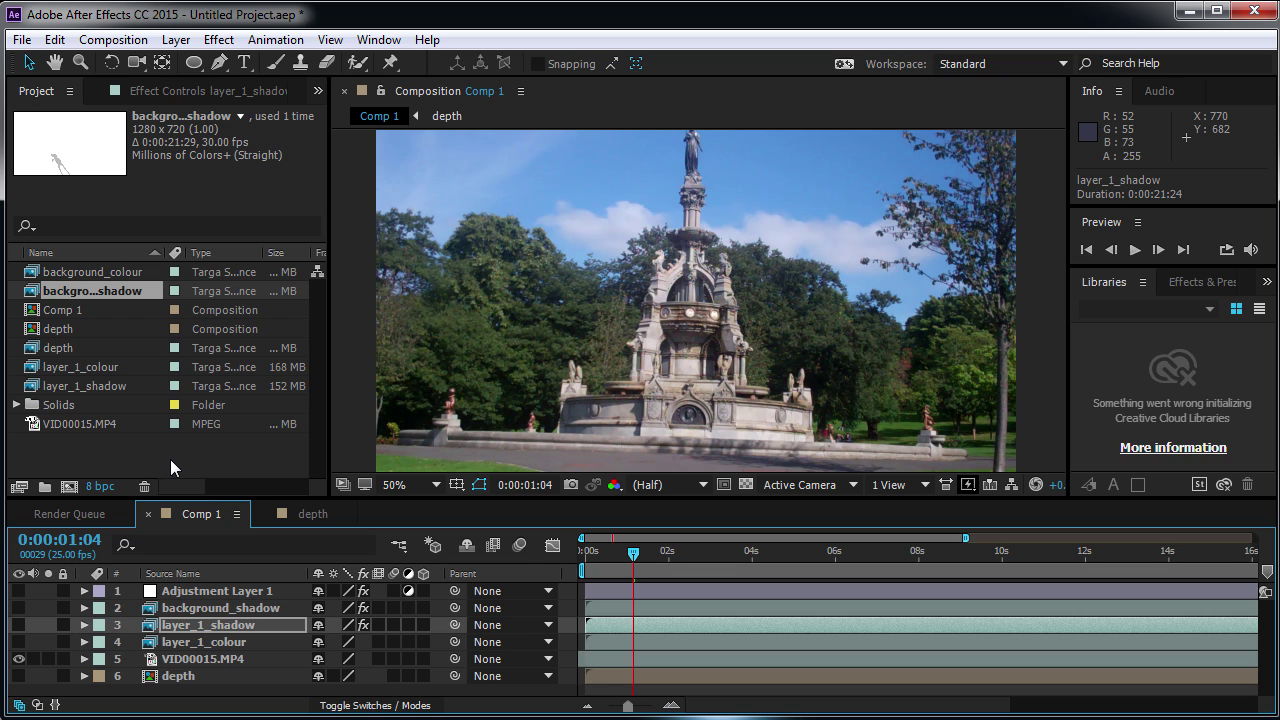
- Switch to After Effects and inspect the imported background, depth, layer_1_colour and layer_1_shadow sequences in the project
click(80, 274)
click(81, 290)
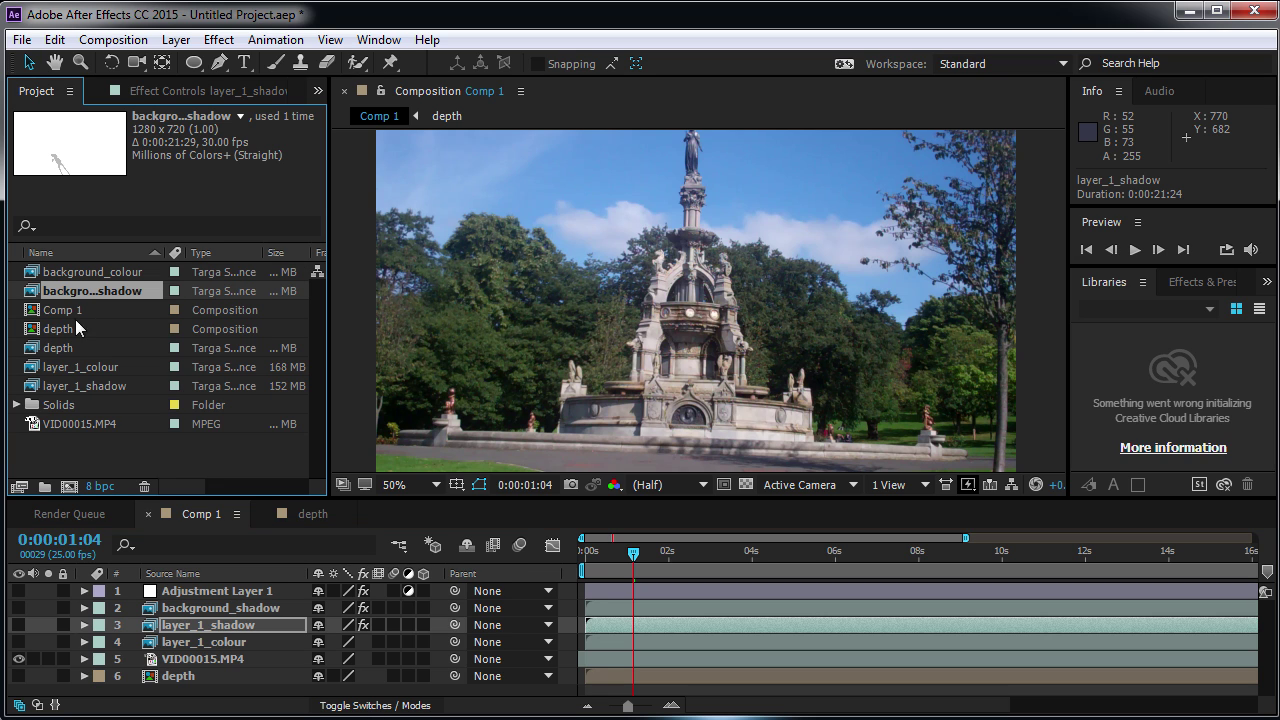
click(67, 350)
click(76, 370)
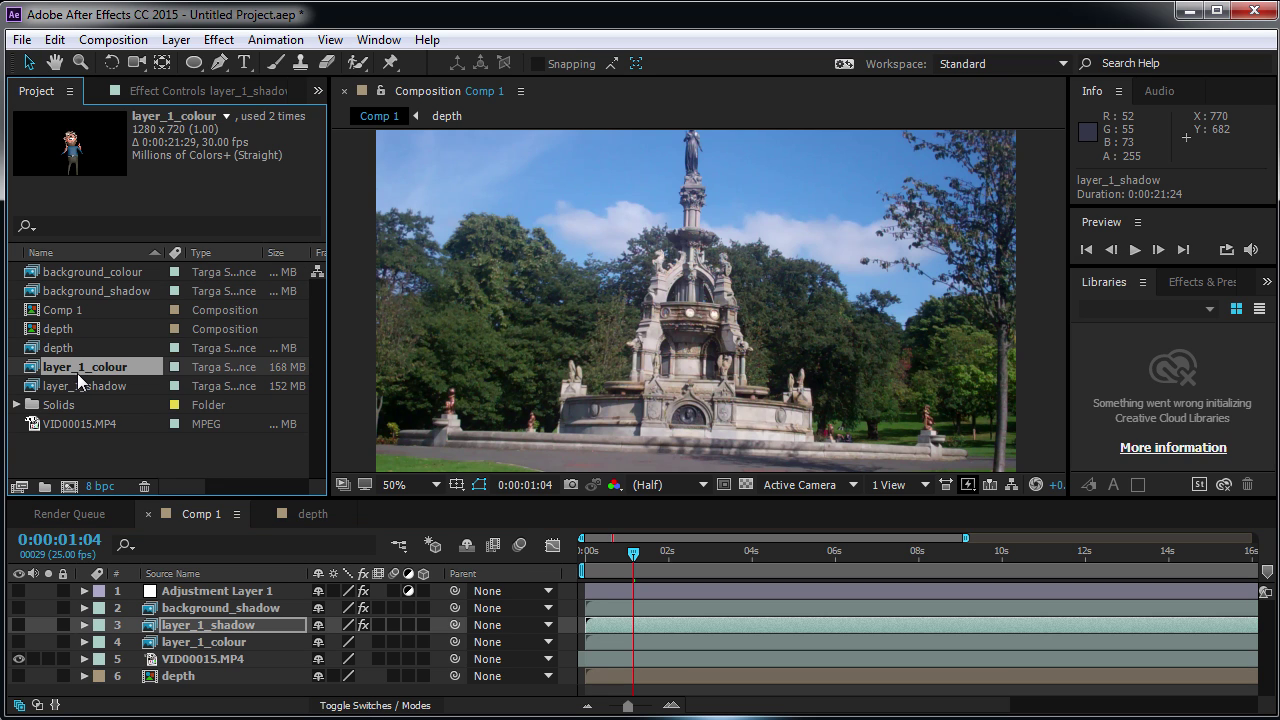
click(90, 386)
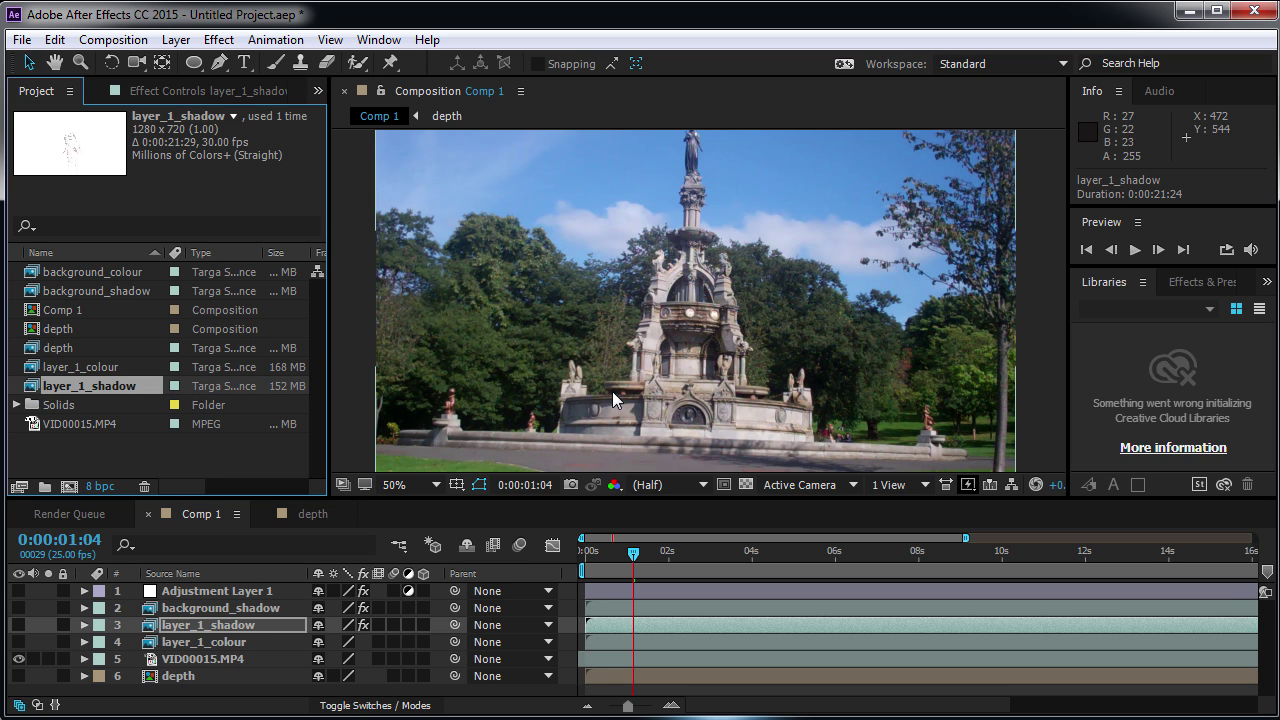
- Make layer_1_colour and layer_1_shadow visible over the fountain footage, toggling the shadow layer off and on to compare
click(19, 643)
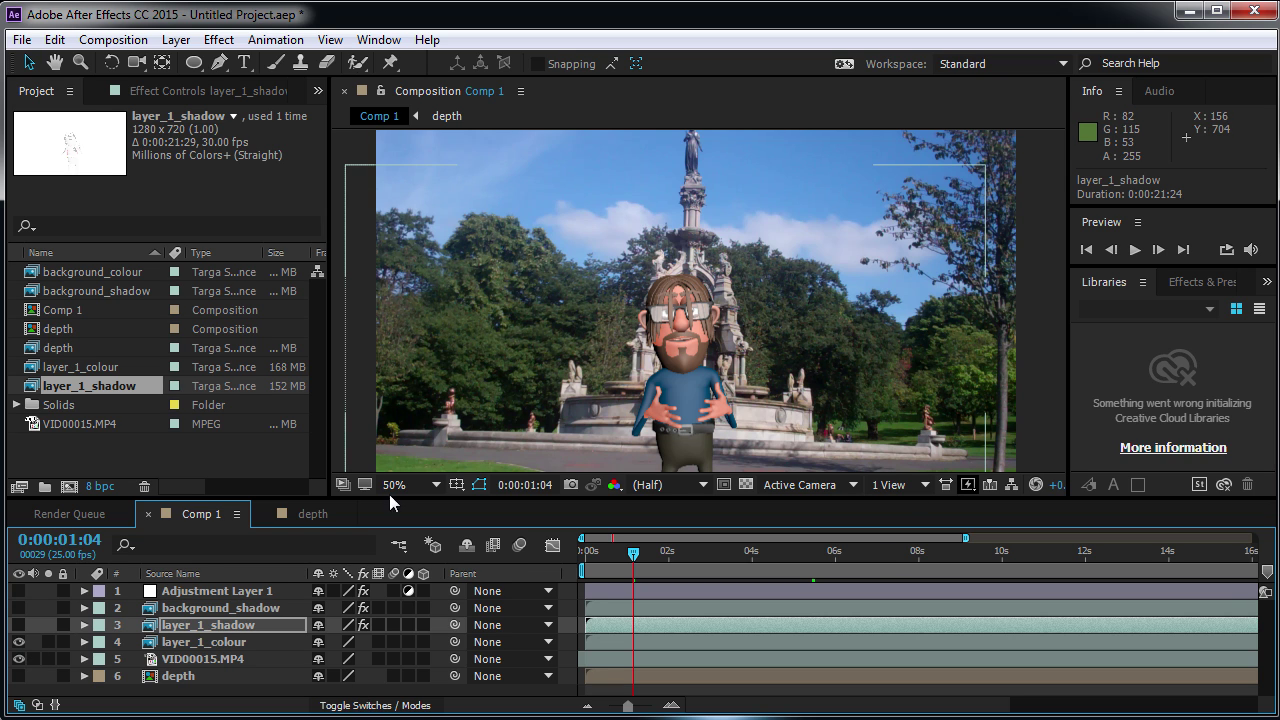
click(19, 625)
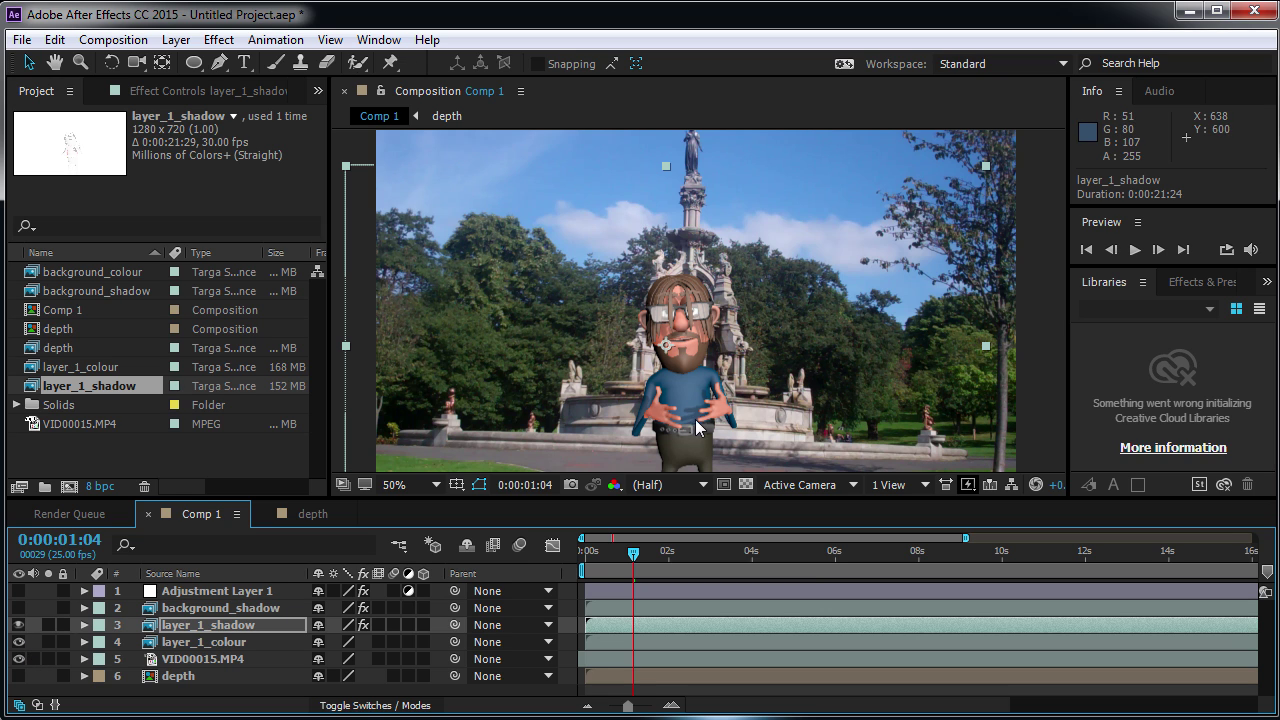
click(18, 625)
click(18, 625)
- Colorize layer_1_shadow with its Hue/Saturation effect, using hue 28x+340.0°, saturation 79 and lightness -4
click(233, 89)
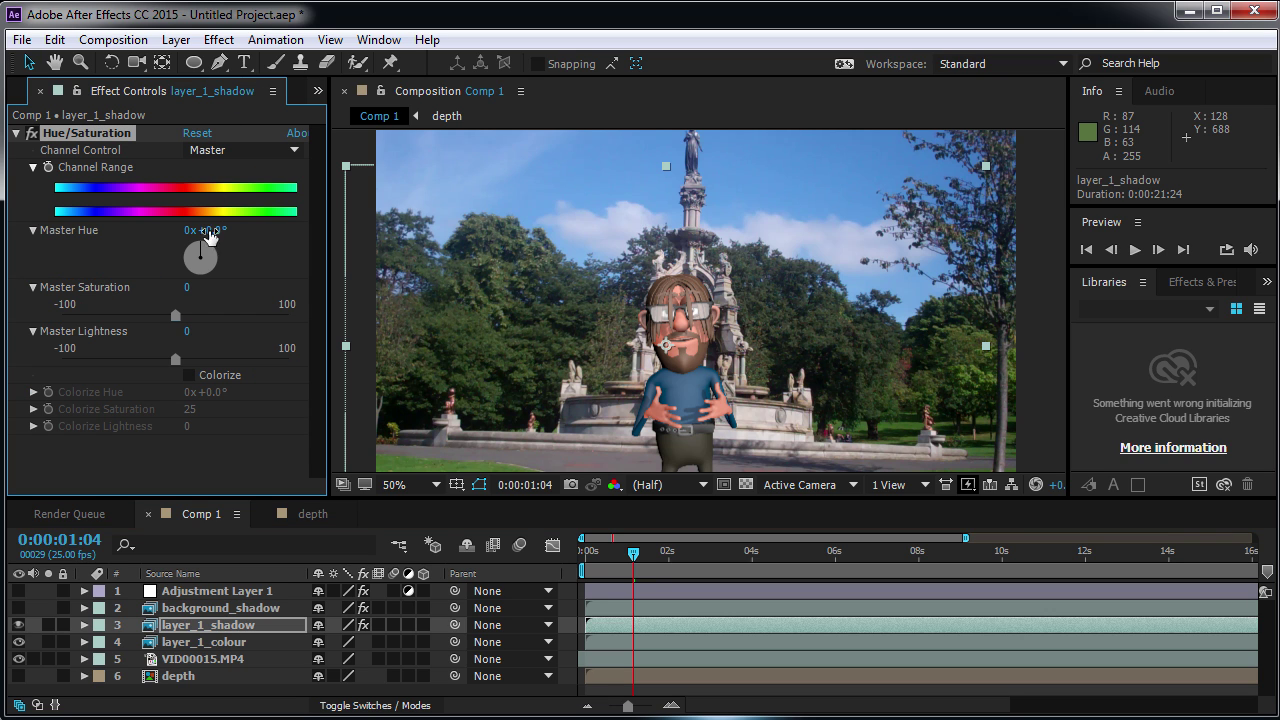
click(189, 376)
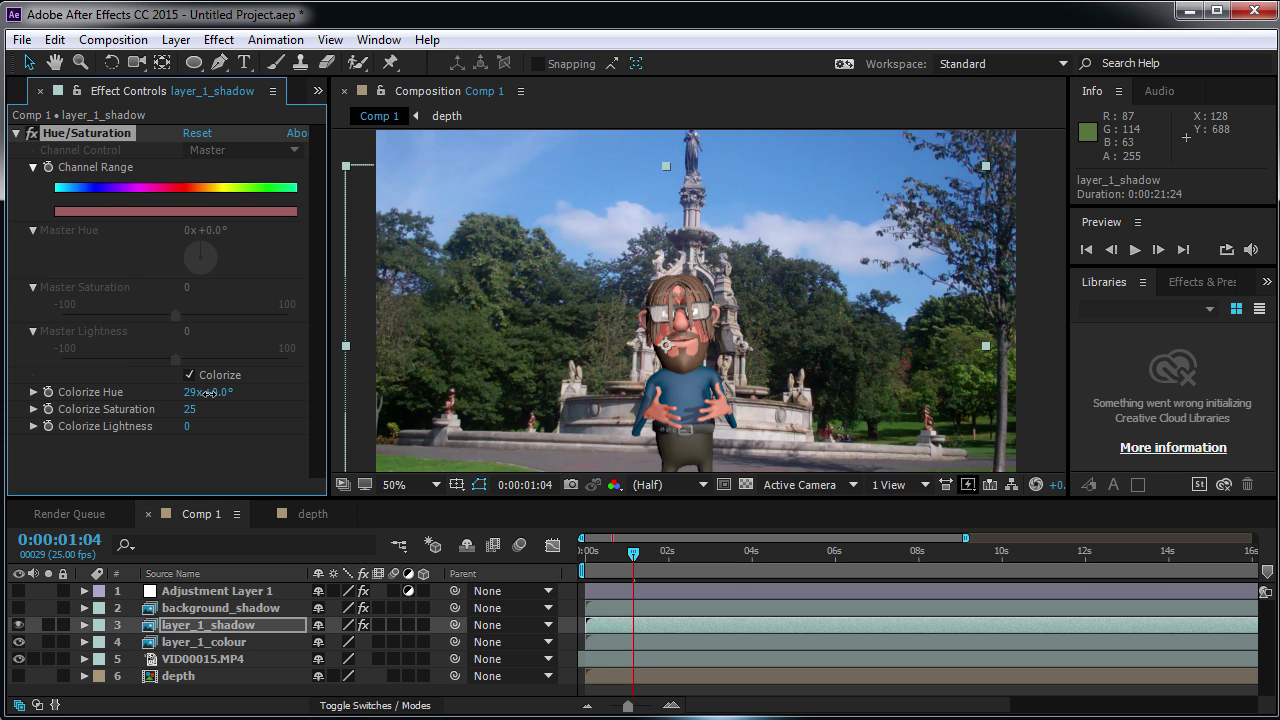
drag(222, 394, 277, 403)
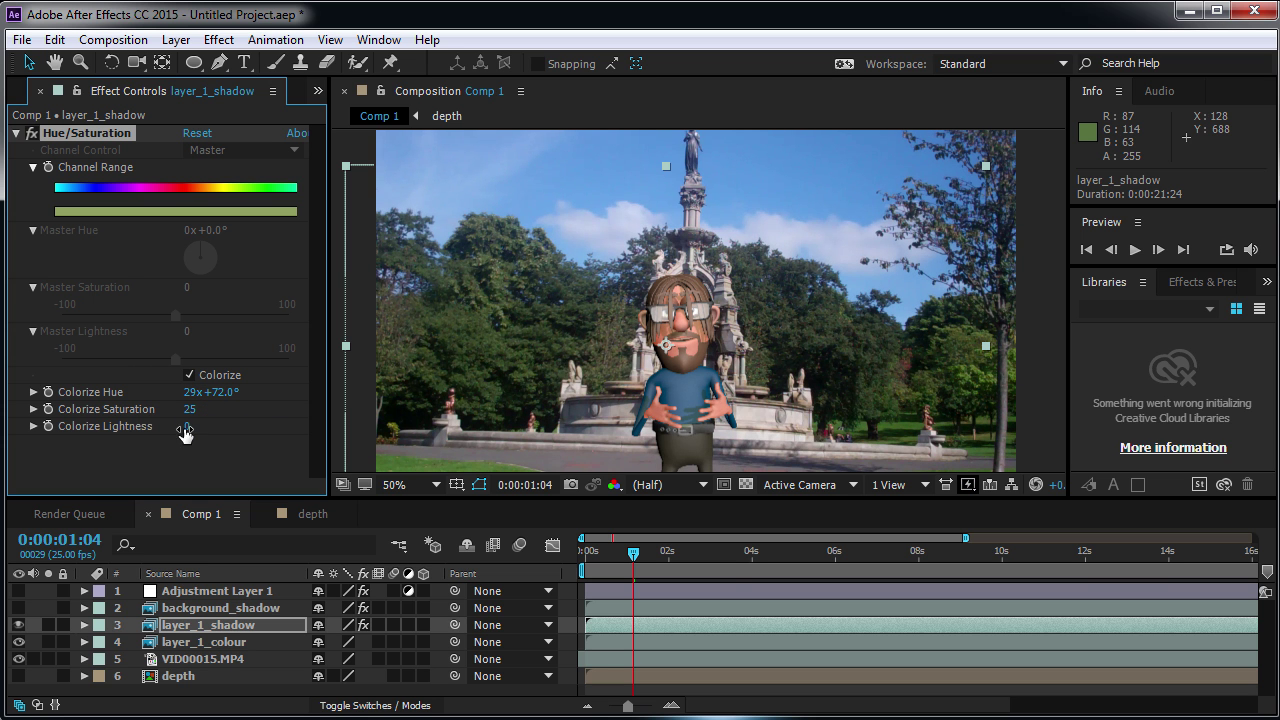
drag(183, 428, 217, 428)
drag(188, 409, 136, 414)
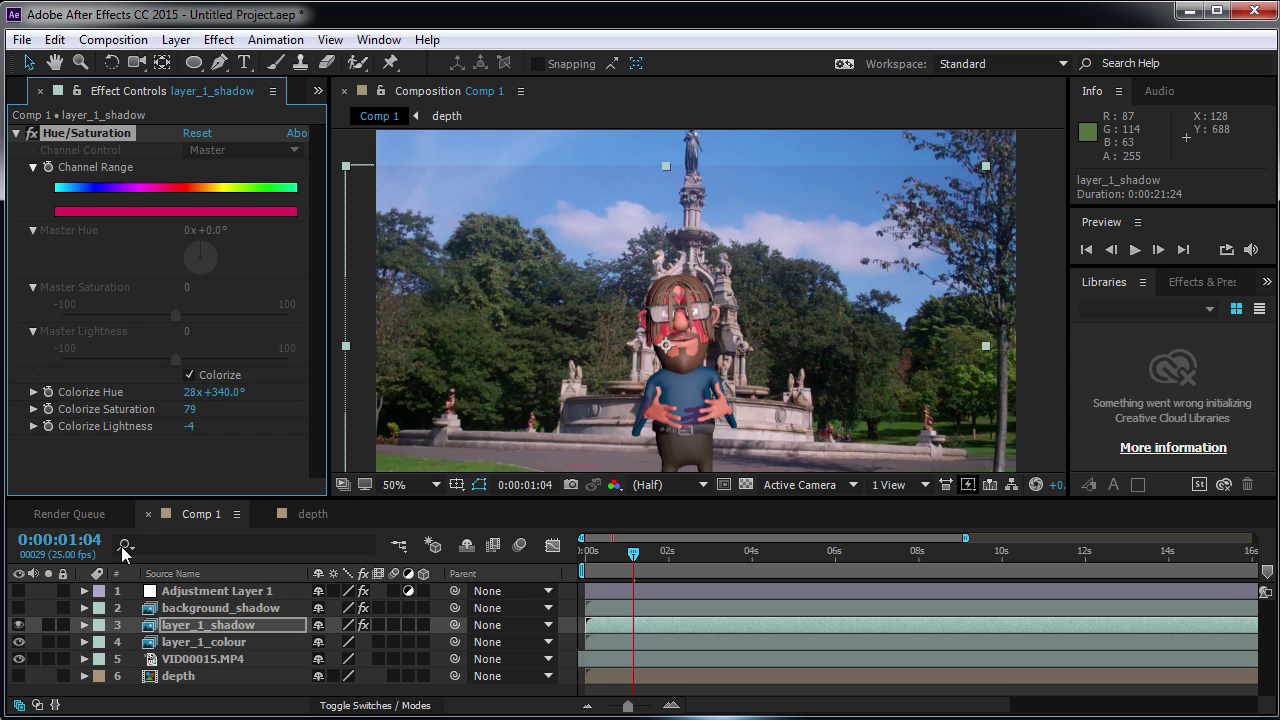
- Make background_shadow visible and set its Hue/Saturation Colorize Hue to 0x-42.0°
click(19, 608)
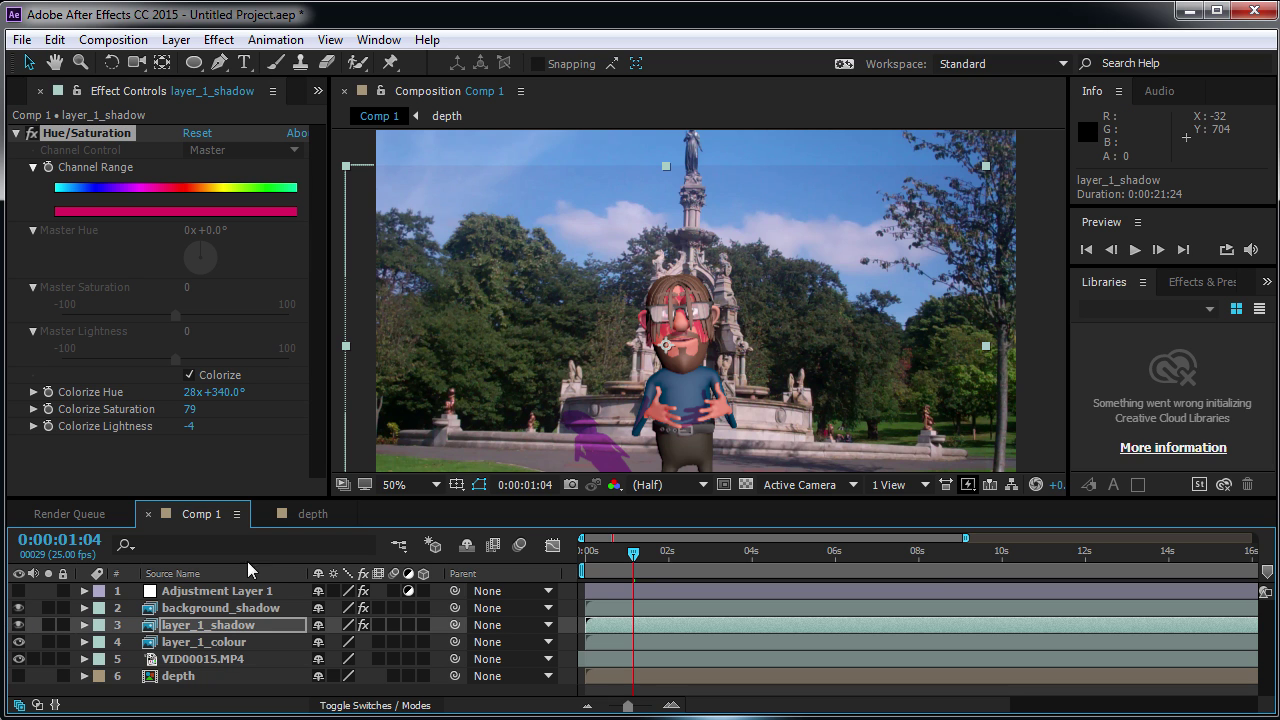
click(238, 607)
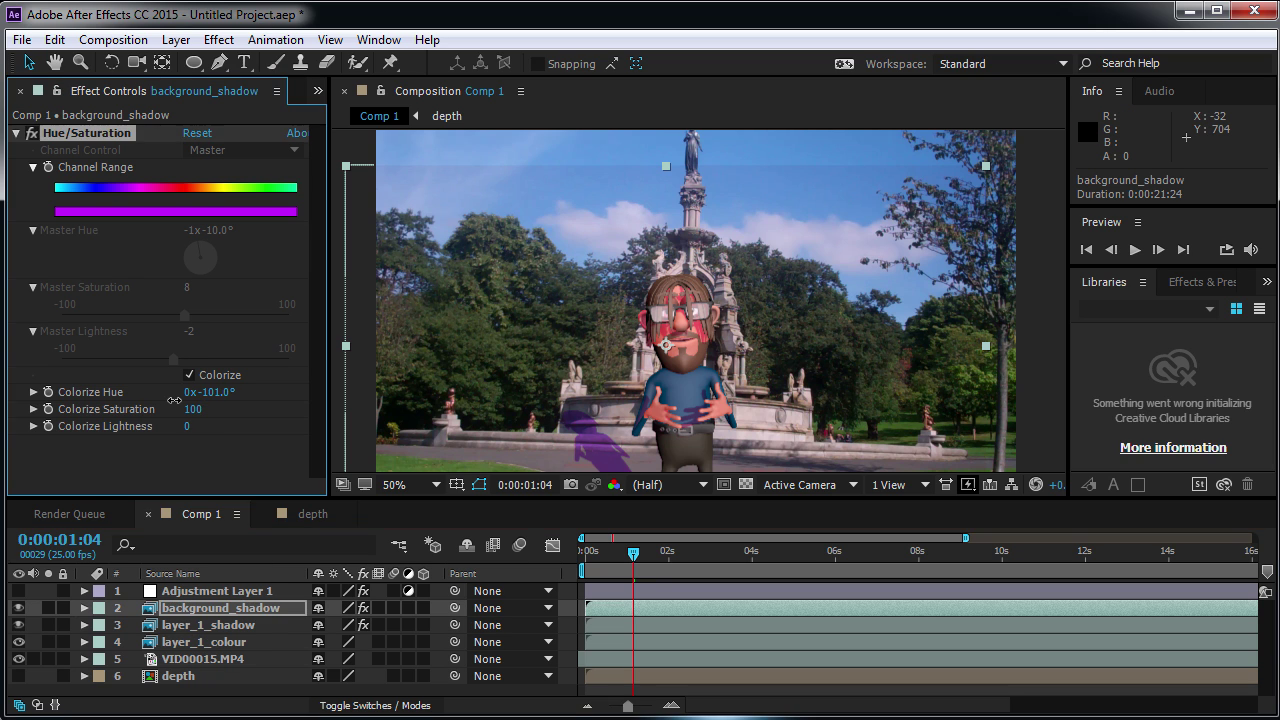
drag(154, 401, 178, 412)
- Turn on the visibility of Adjustment Layer 1 and the depth layer
click(18, 591)
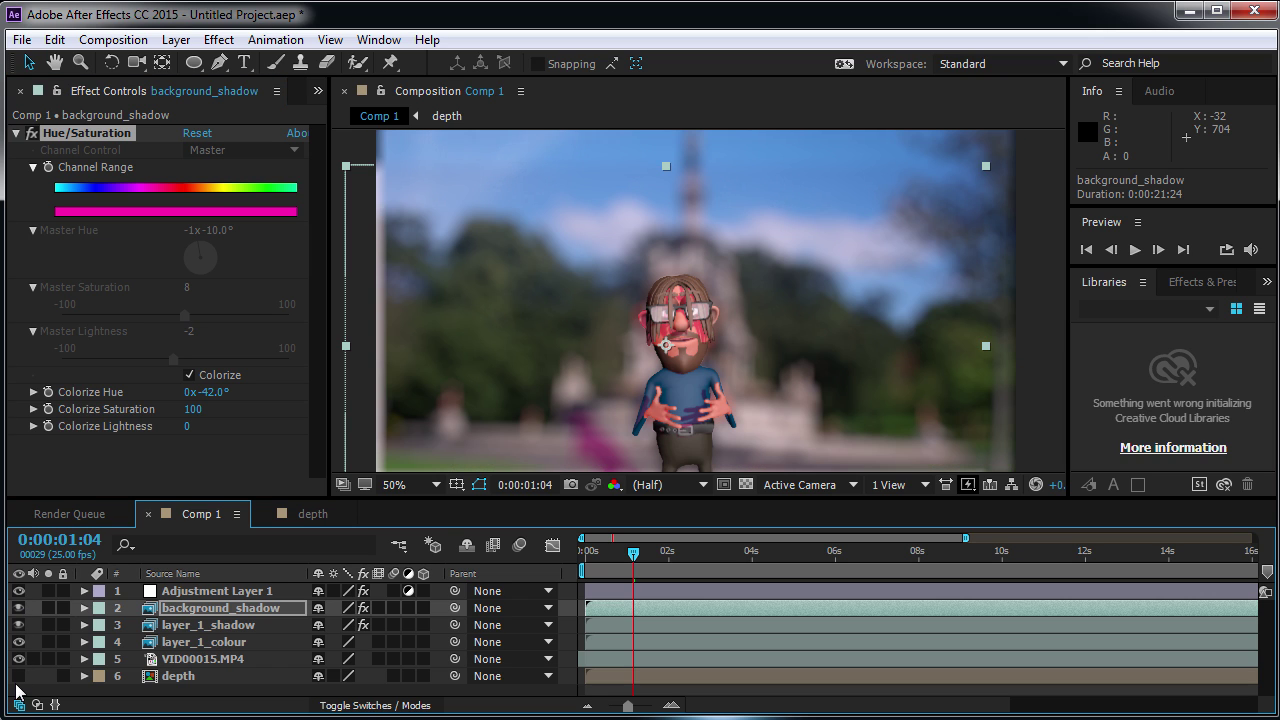
click(18, 676)
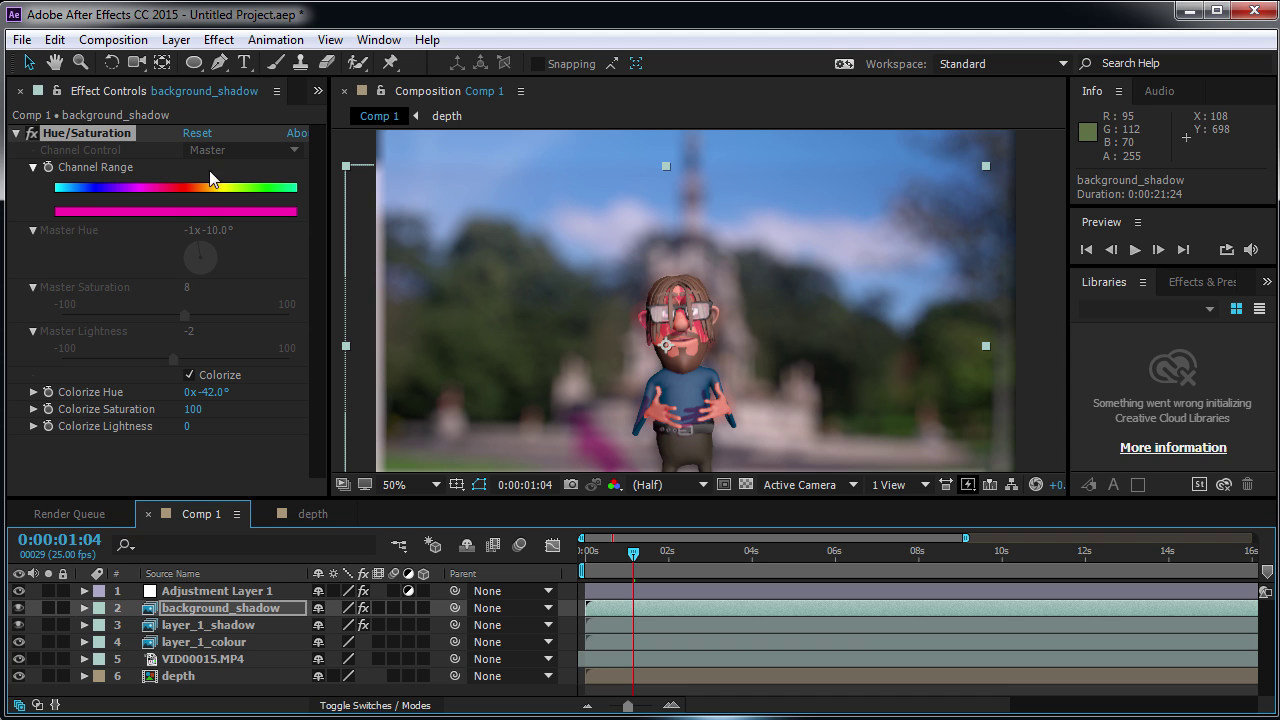
- Set the Camera Lens Blur radius on Adjustment Layer 1 to 10.0 and move the current time to 0:00:01:18
click(185, 591)
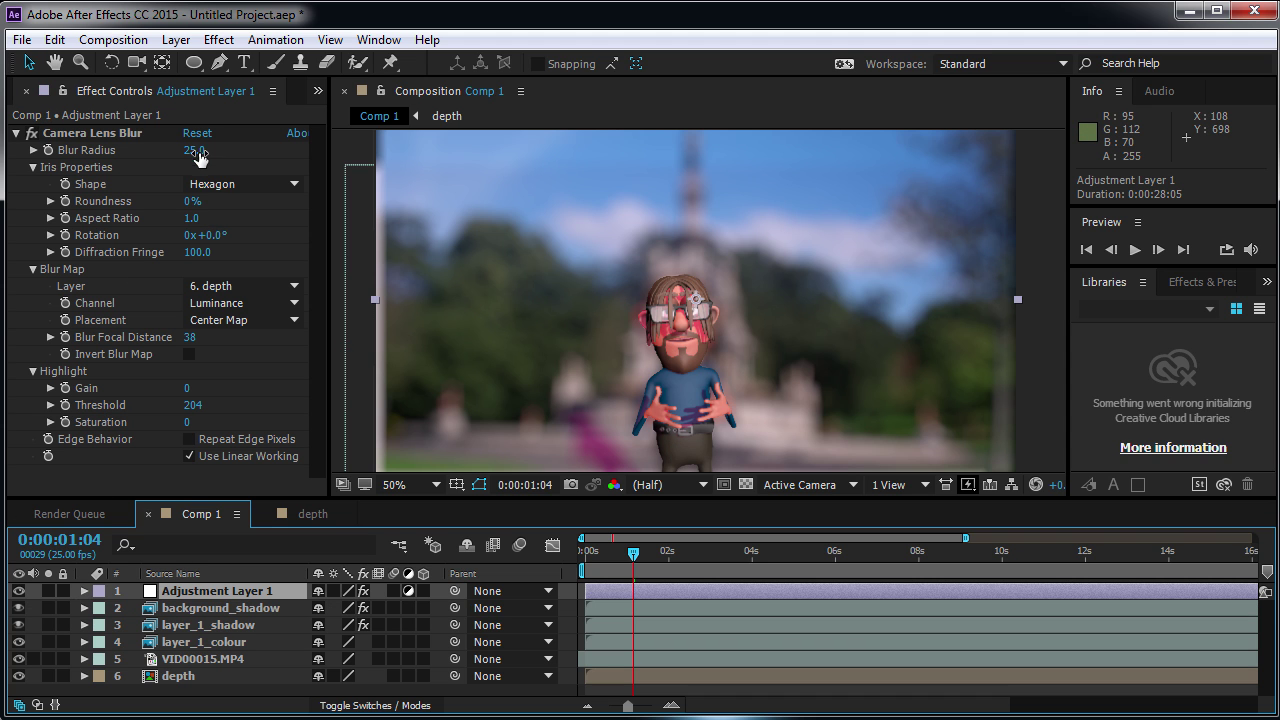
mouse_move(195, 150)
mouse_down()
mouse_move(181, 154)
mouse_move(190, 163)
mouse_up()
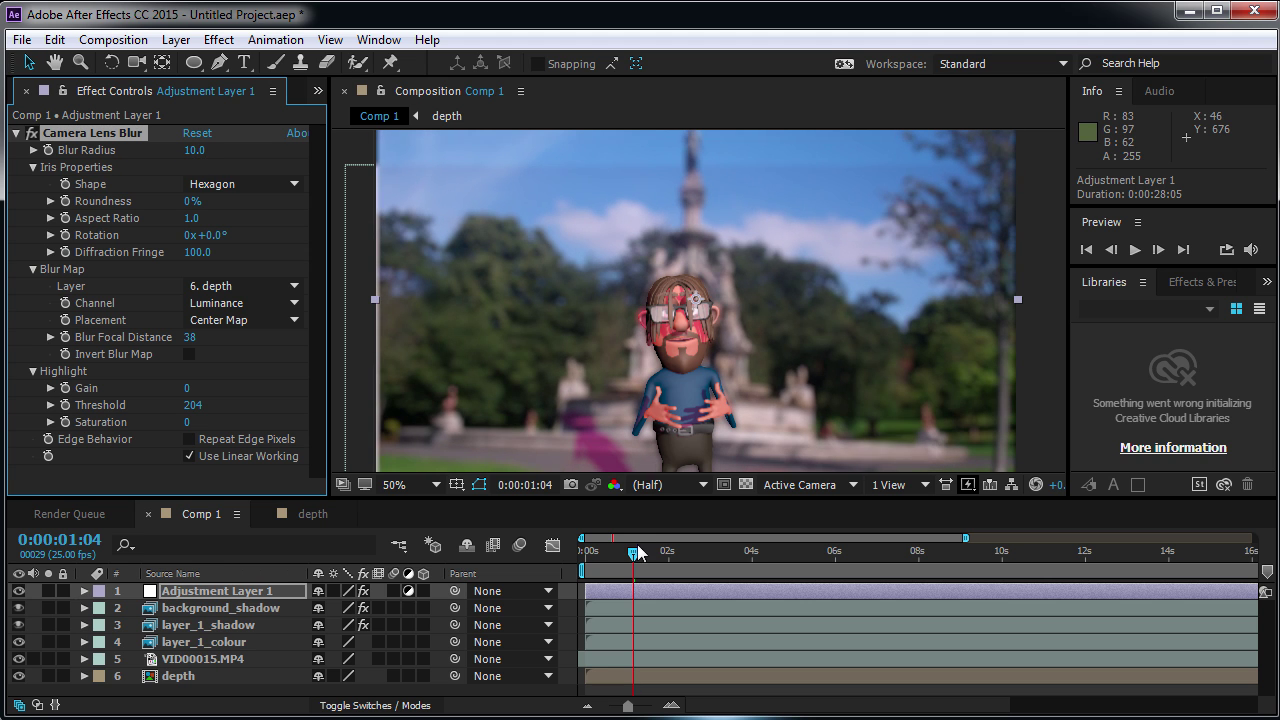
drag(637, 553, 661, 569)
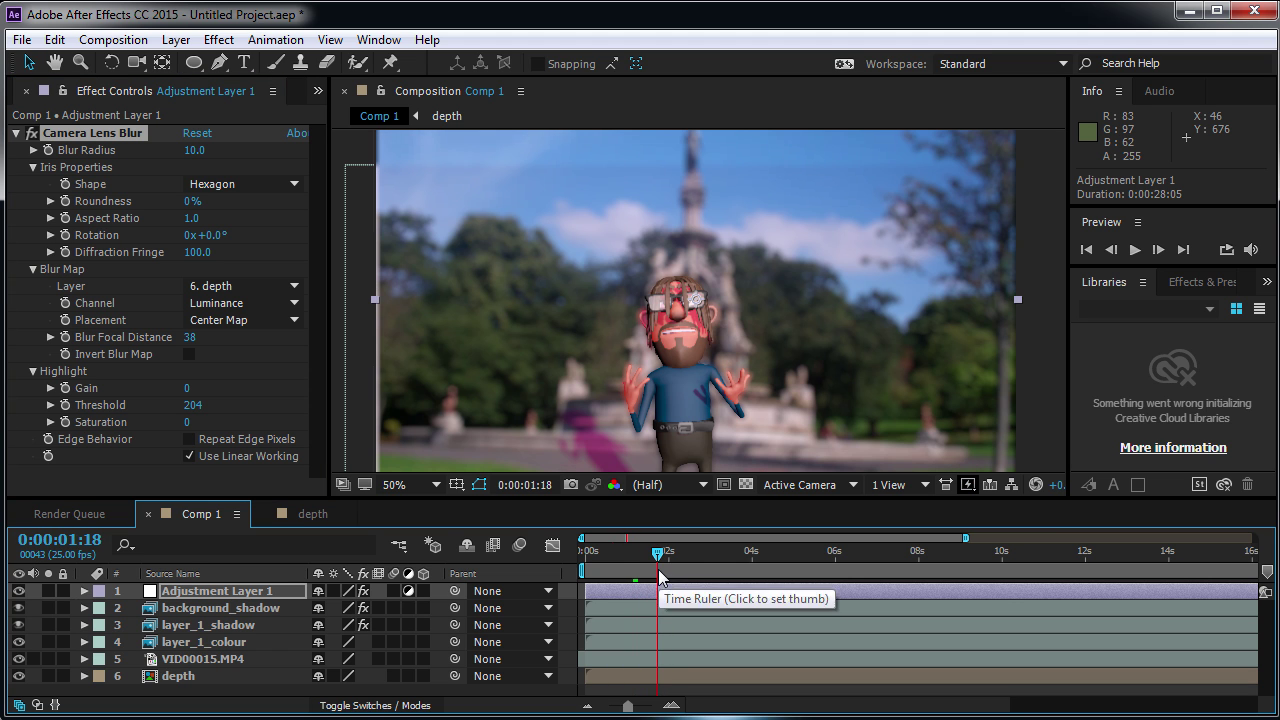